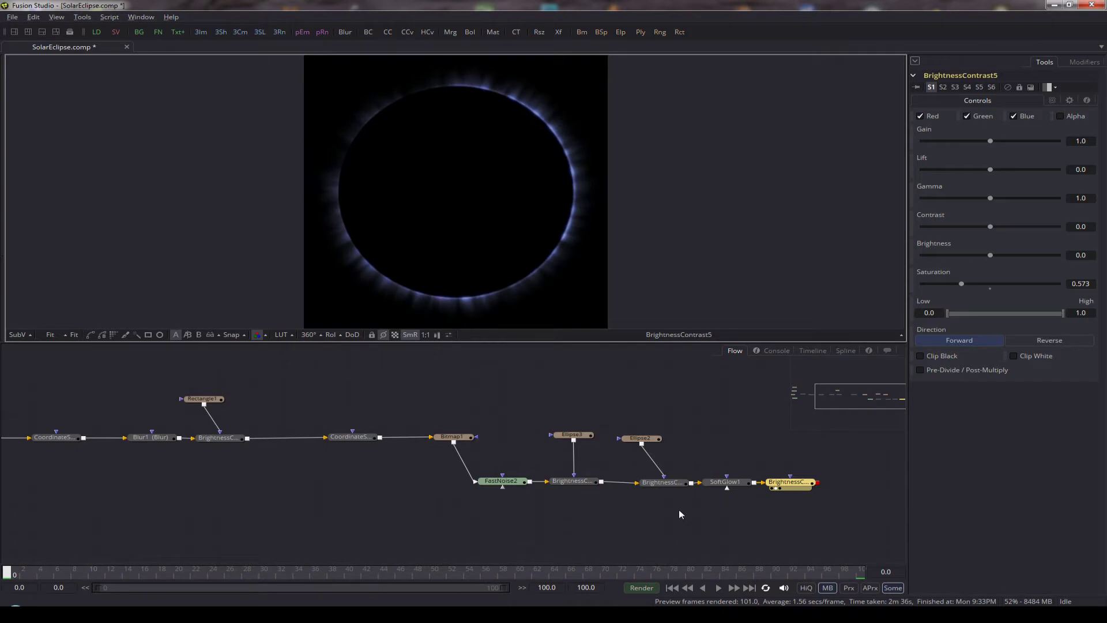
# Step: Save the composition and display the FastNoise1 node and its Ellipse1 mask in the viewer
pyautogui.hotkey('ctrl', 's')
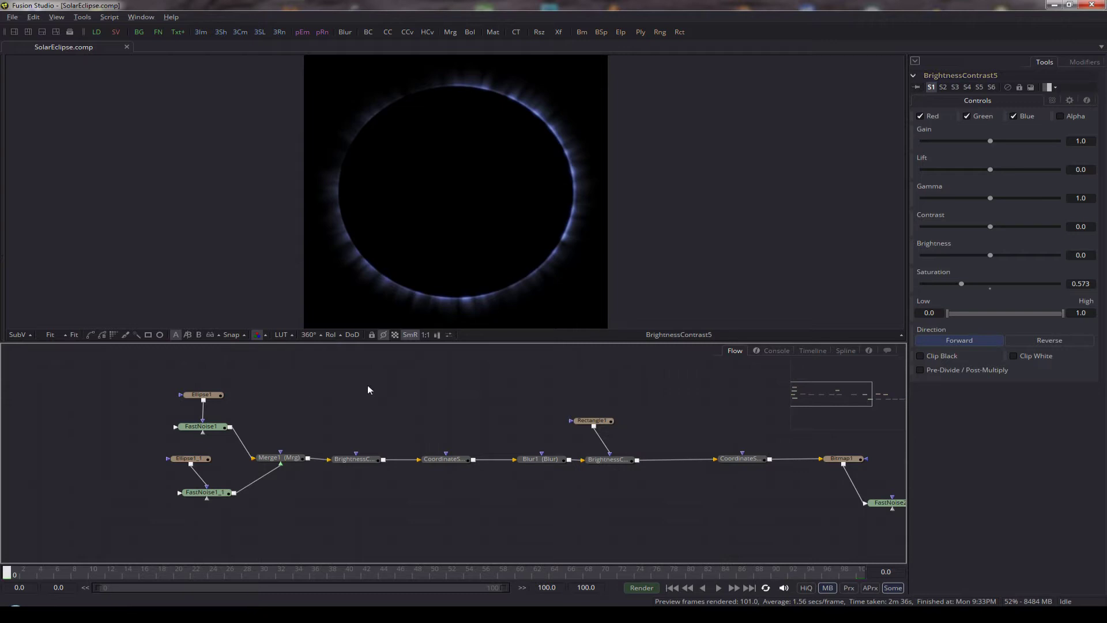
pyautogui.moveTo(215, 428); pyautogui.dragTo(387, 207)
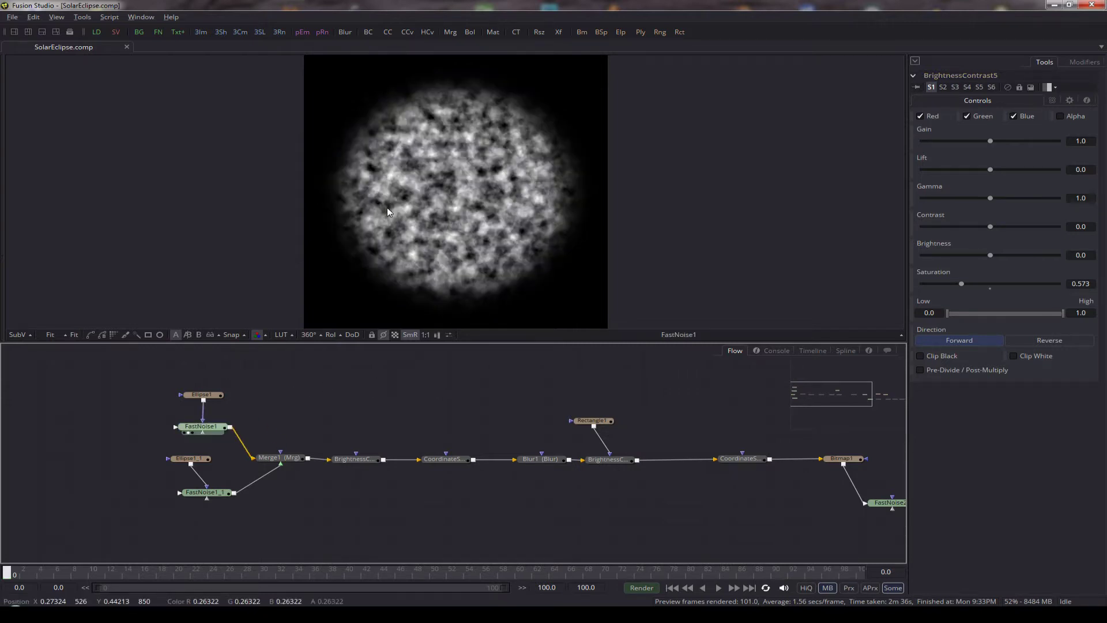
pyautogui.click(213, 431)
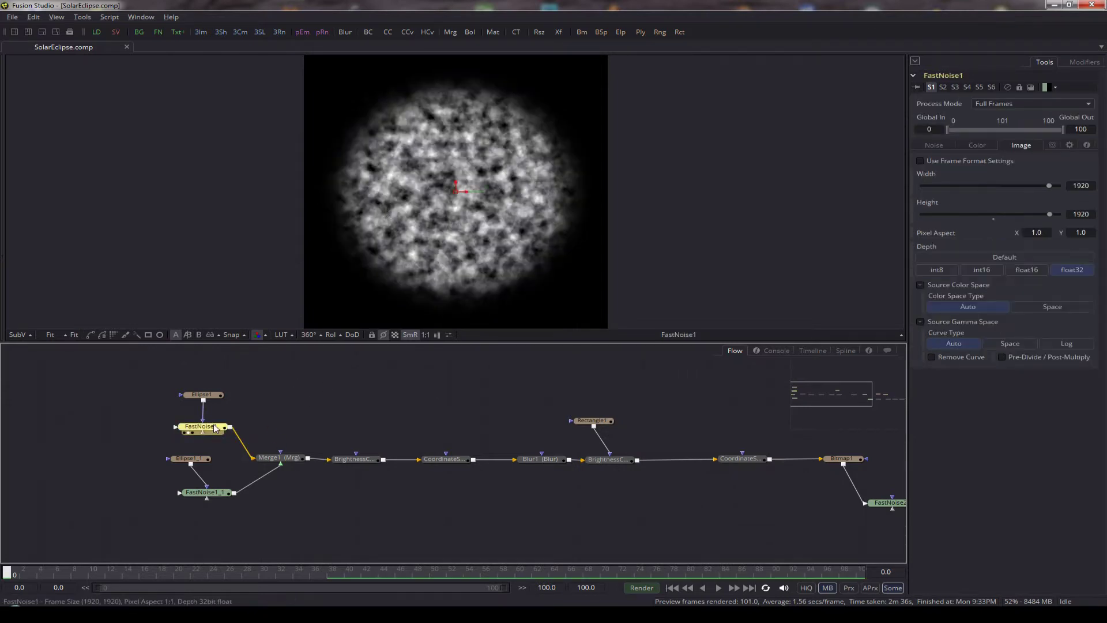
pyautogui.click(208, 395)
pyautogui.moveTo(208, 395); pyautogui.dragTo(423, 220)
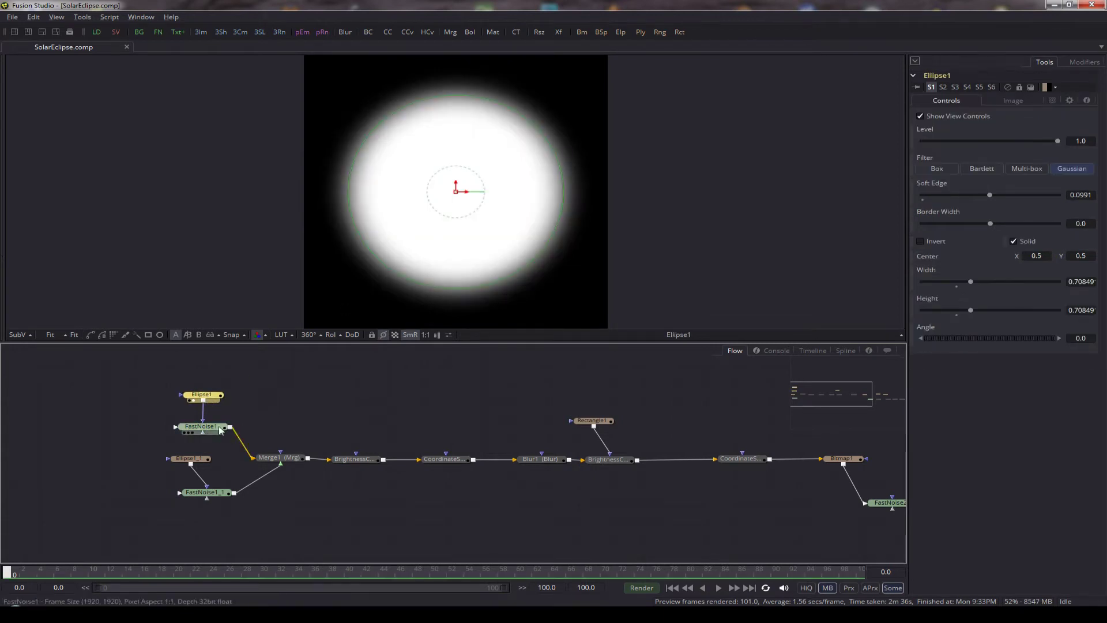
# Step: Display FastNoise1 with its noise settings and play back its seething animation for a few seconds
pyautogui.moveTo(212, 427); pyautogui.dragTo(404, 253)
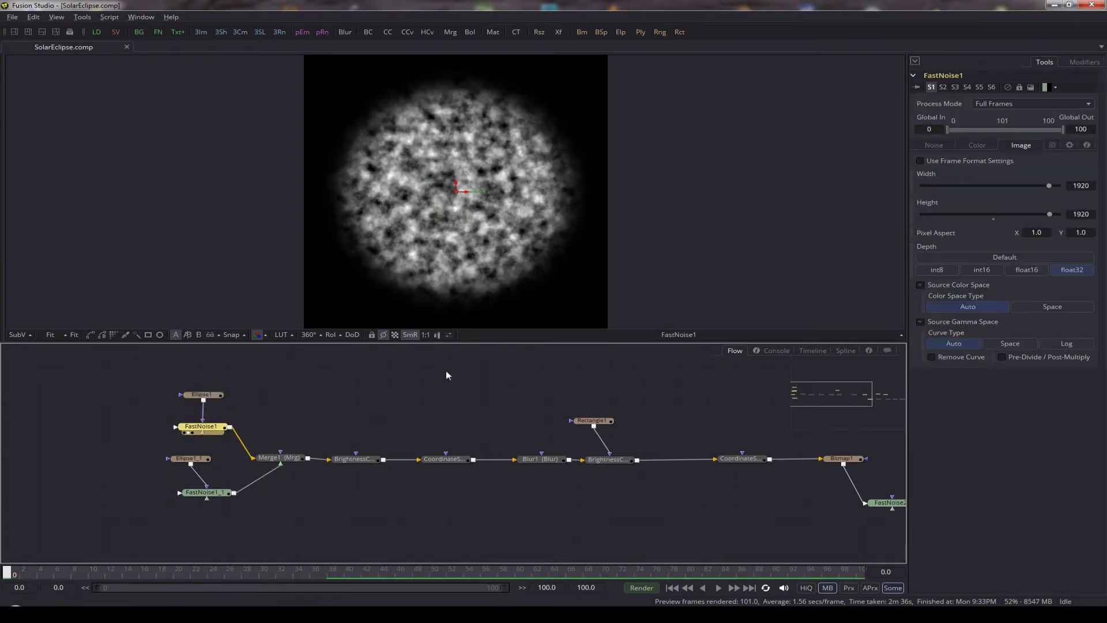
pyautogui.click(935, 145)
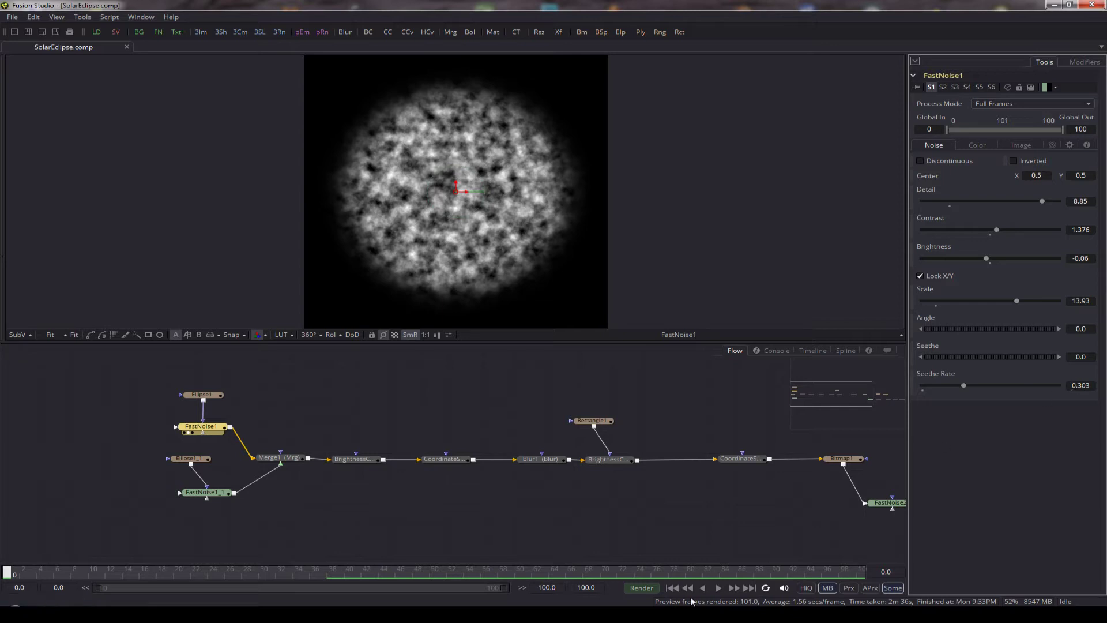
pyautogui.click(718, 588)
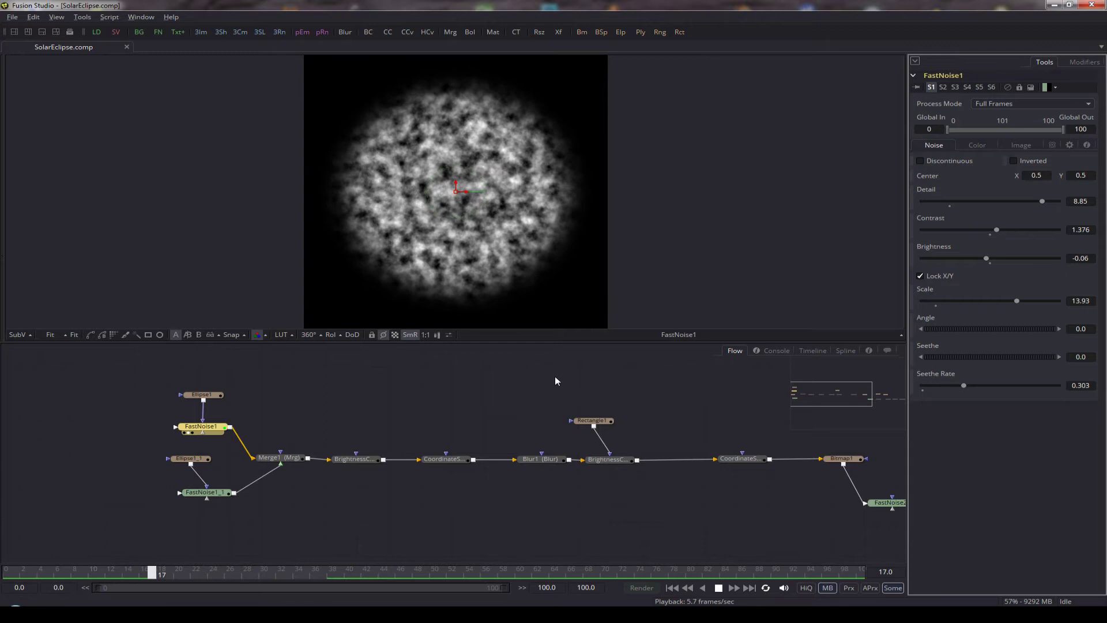
pyautogui.click(718, 587)
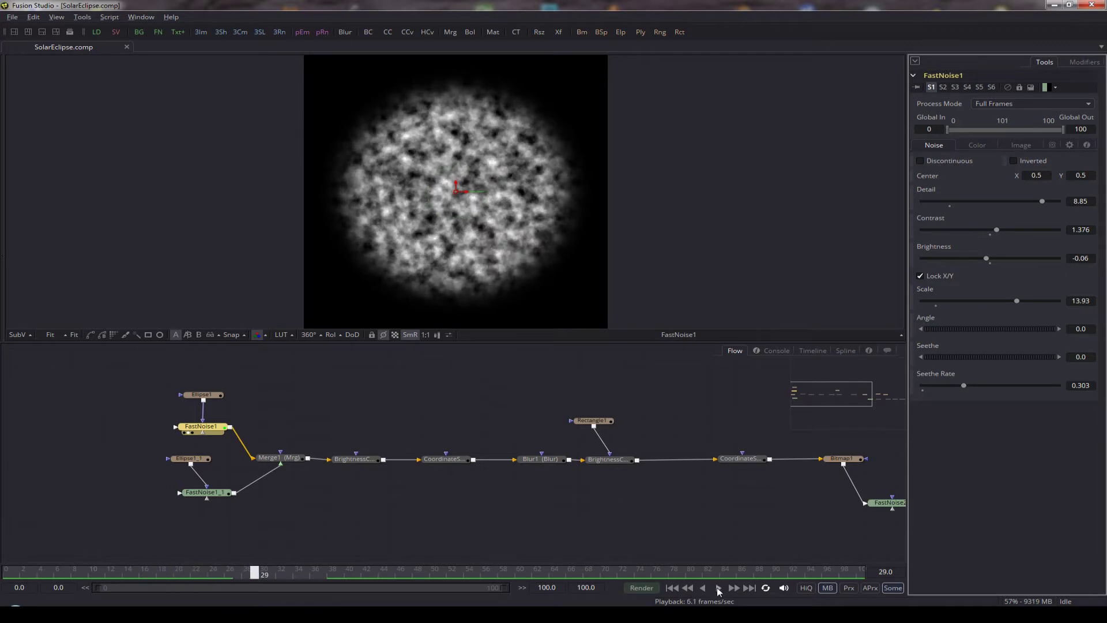
# Step: Display FastNoise1_1, inspect its Ellipse1_1 mask and noise settings, and start playback
pyautogui.click(222, 496)
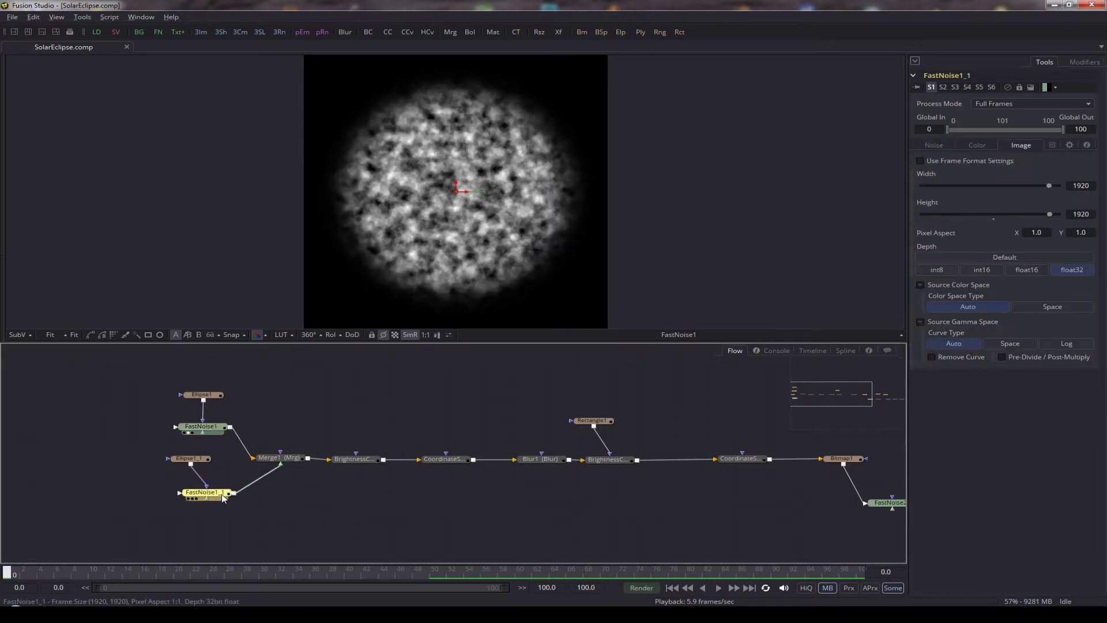
pyautogui.moveTo(222, 496); pyautogui.dragTo(375, 165)
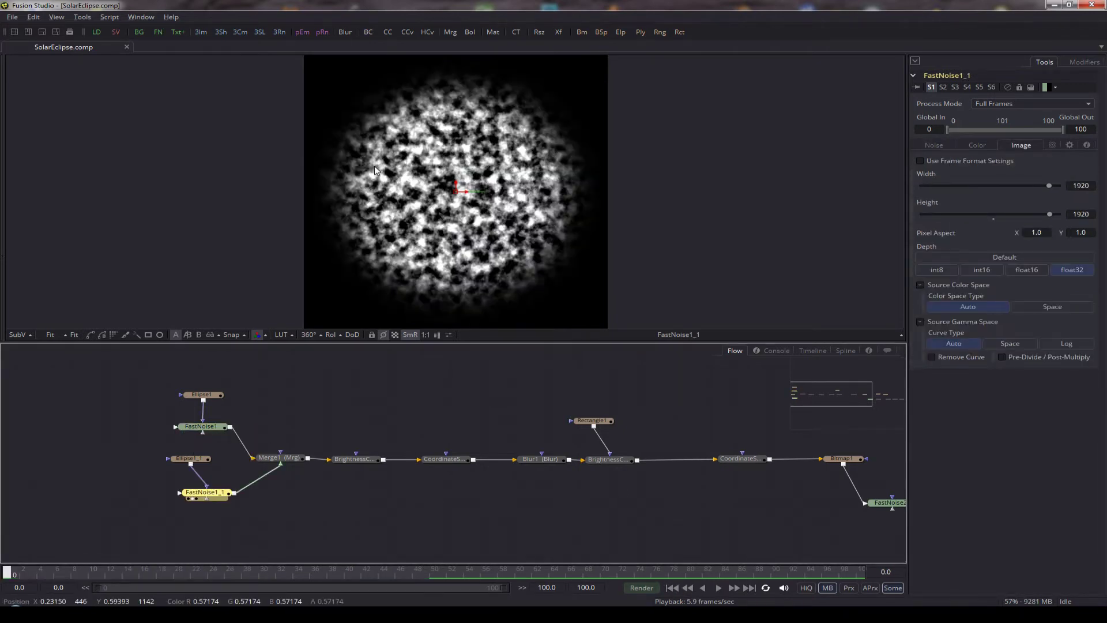
pyautogui.click(196, 464)
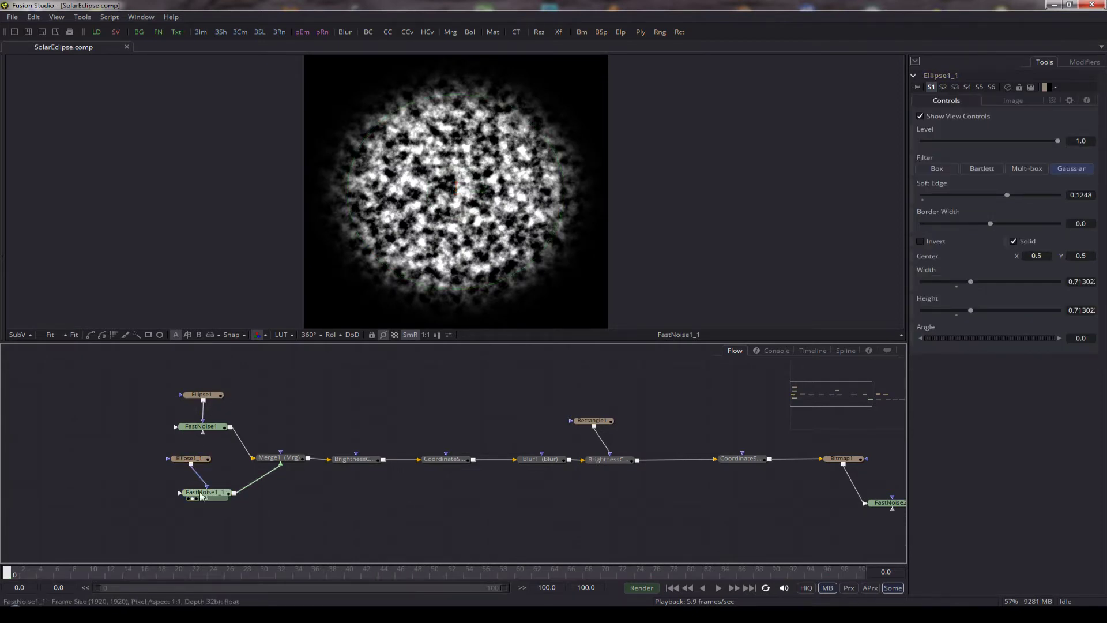
pyautogui.moveTo(201, 496); pyautogui.dragTo(203, 493)
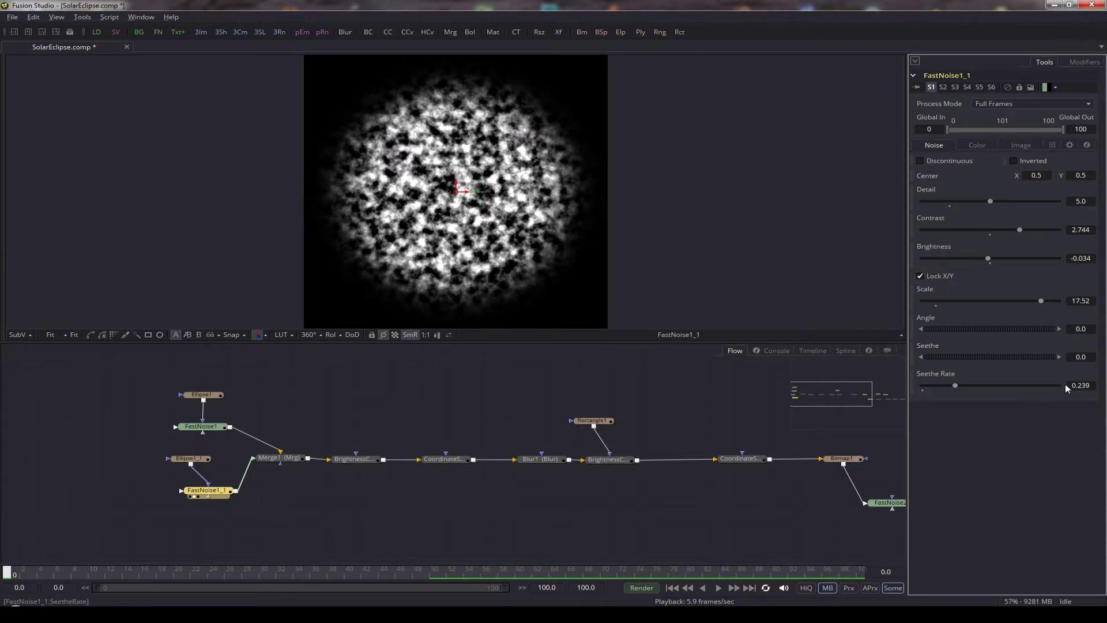
pyautogui.press('space')
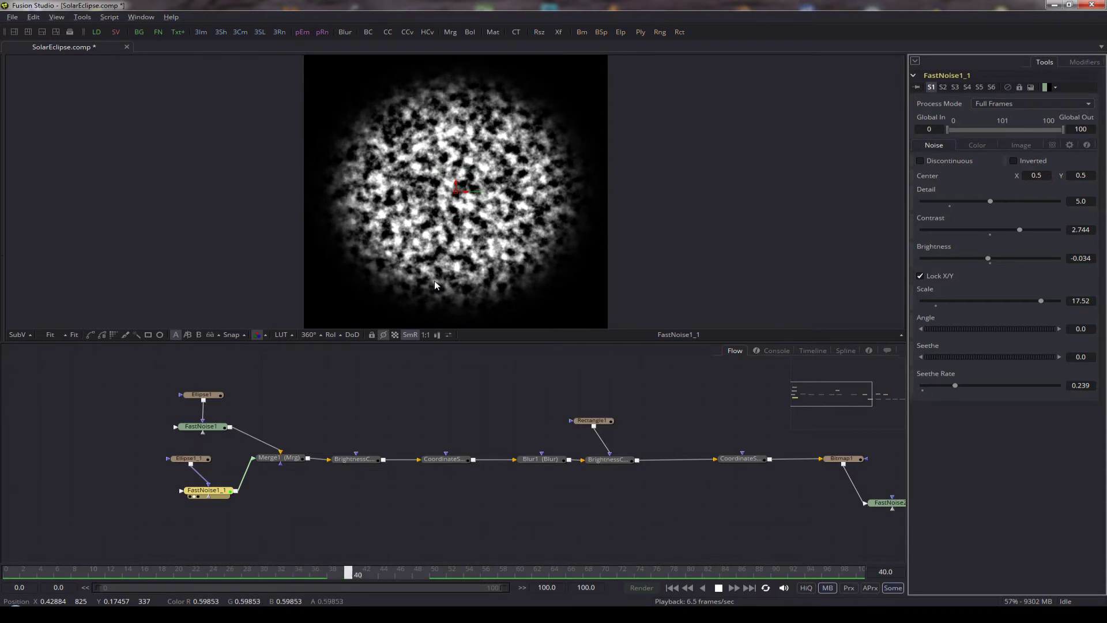
# Step: Compare both noise nodes with Merge1's combined output during playback, and return to the first frame
pyautogui.click(188, 432)
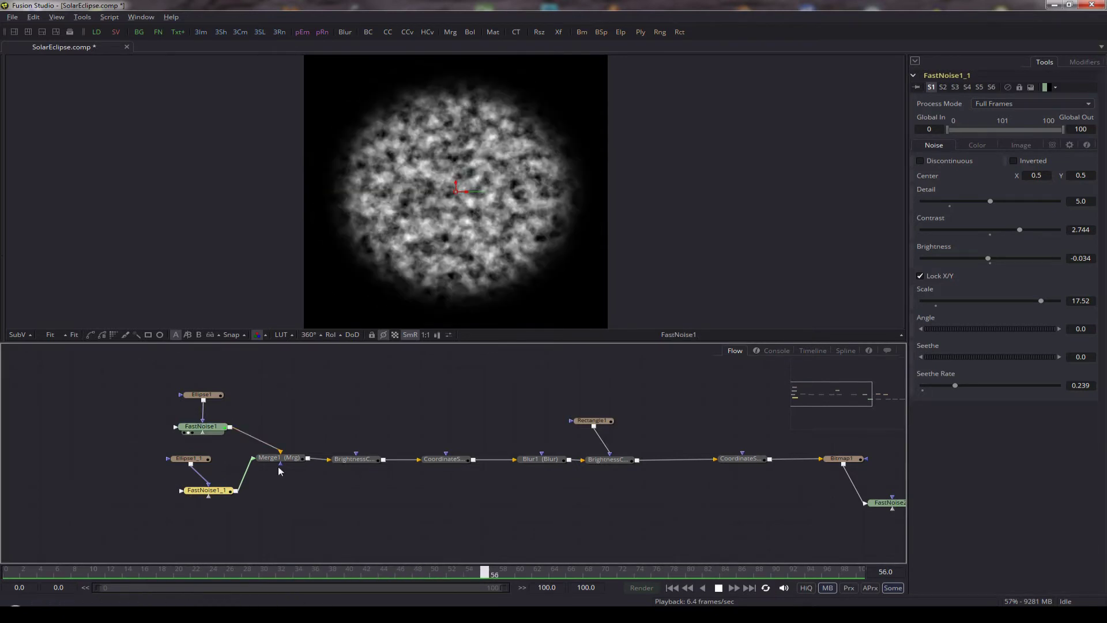
pyautogui.moveTo(205, 495); pyautogui.dragTo(300, 277)
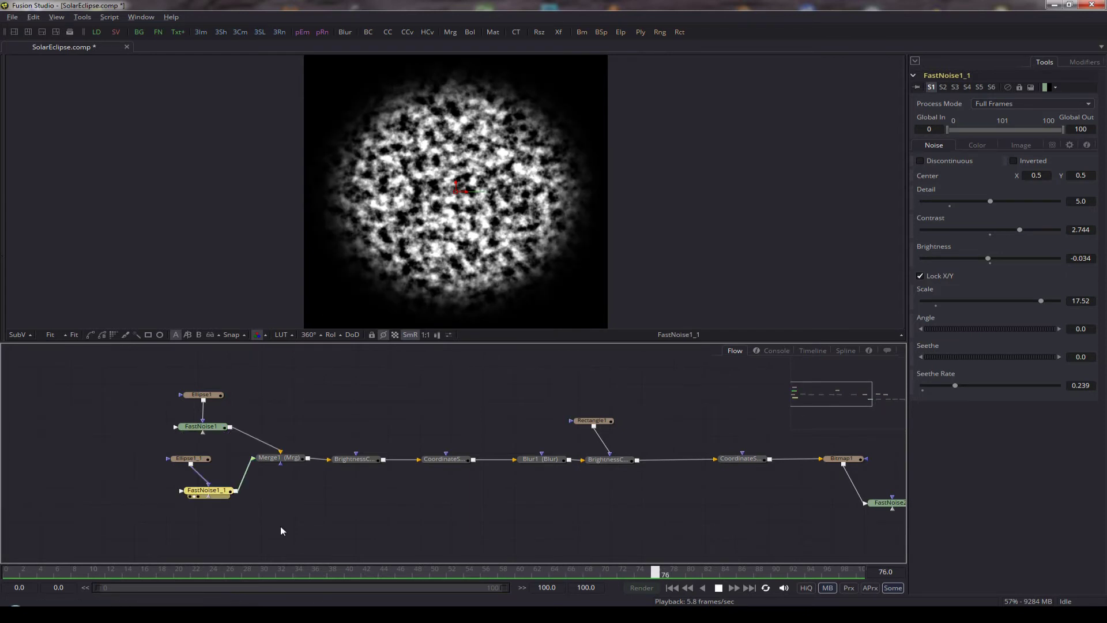
pyautogui.moveTo(279, 462); pyautogui.dragTo(369, 300)
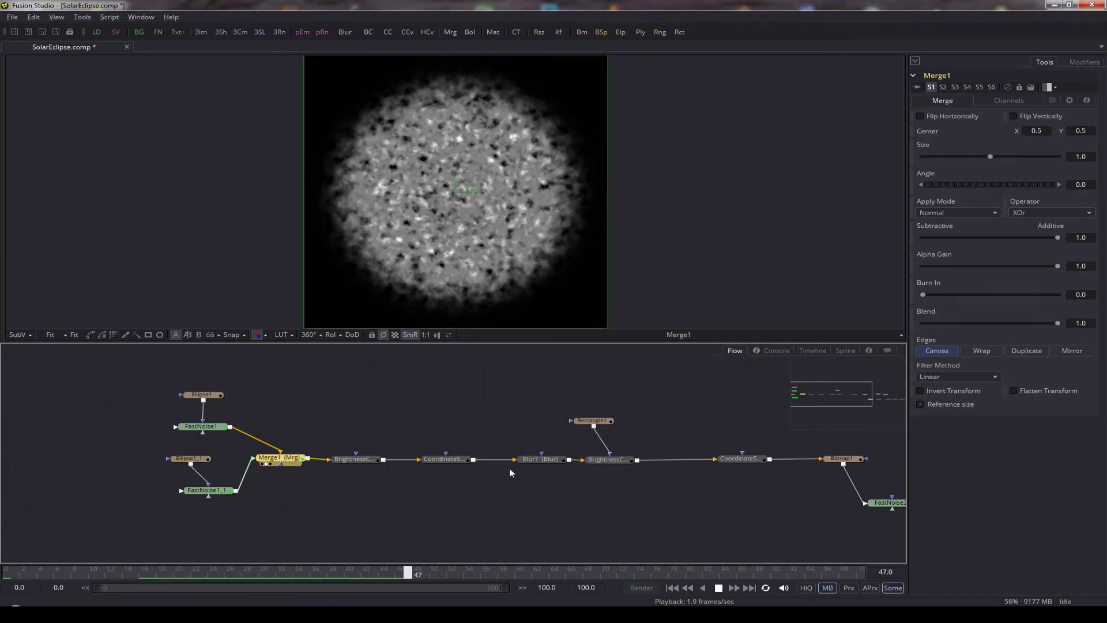
pyautogui.click(718, 588)
pyautogui.click(672, 588)
# Step: Display the BrightnessContrast1, CoordinateSpace1 and Blur1 results one after another along with their settings
pyautogui.click(377, 462)
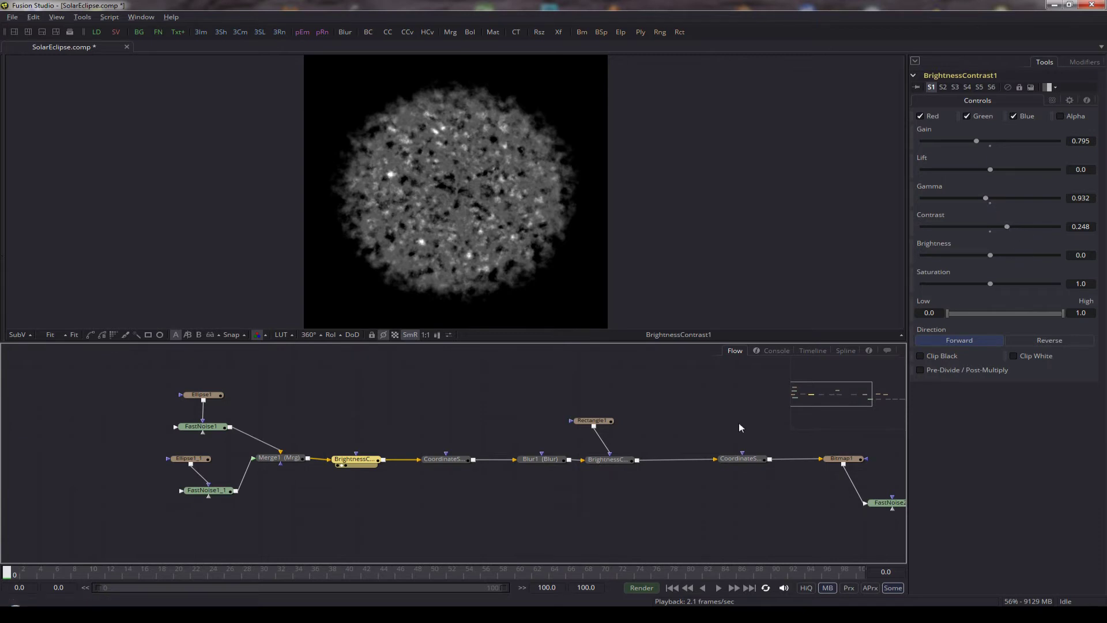
pyautogui.click(444, 461)
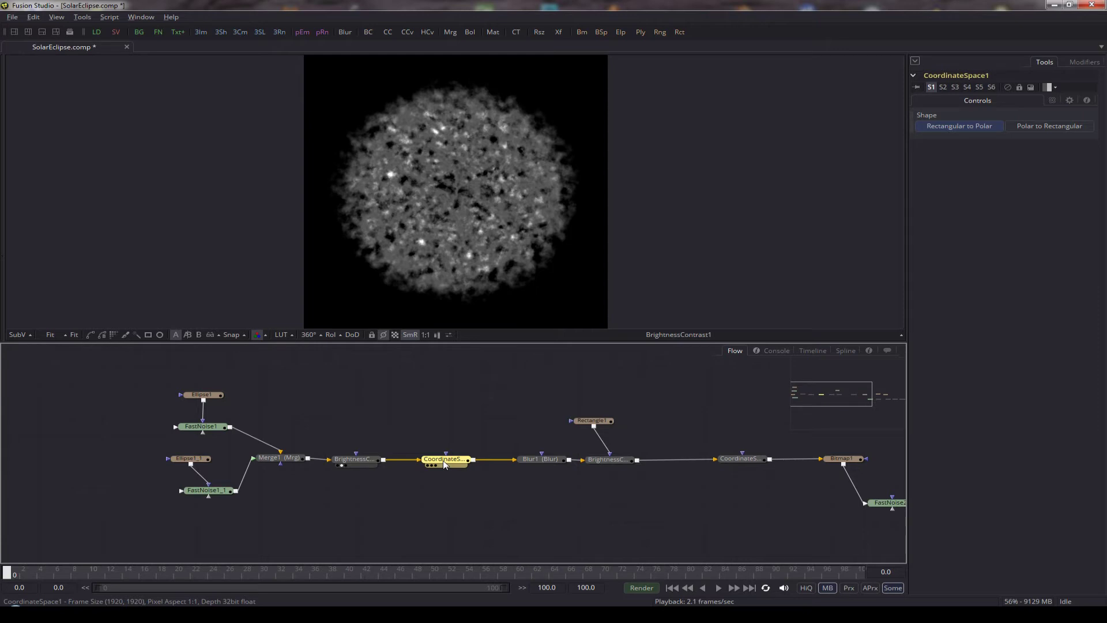
pyautogui.moveTo(443, 461); pyautogui.dragTo(486, 190)
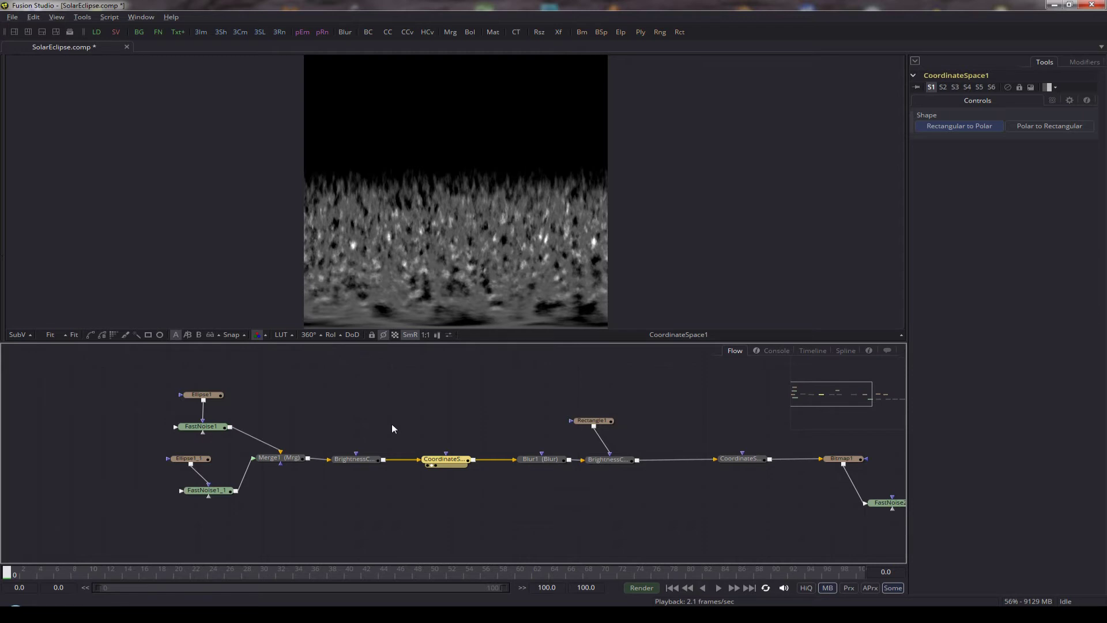
pyautogui.moveTo(539, 460); pyautogui.dragTo(534, 328)
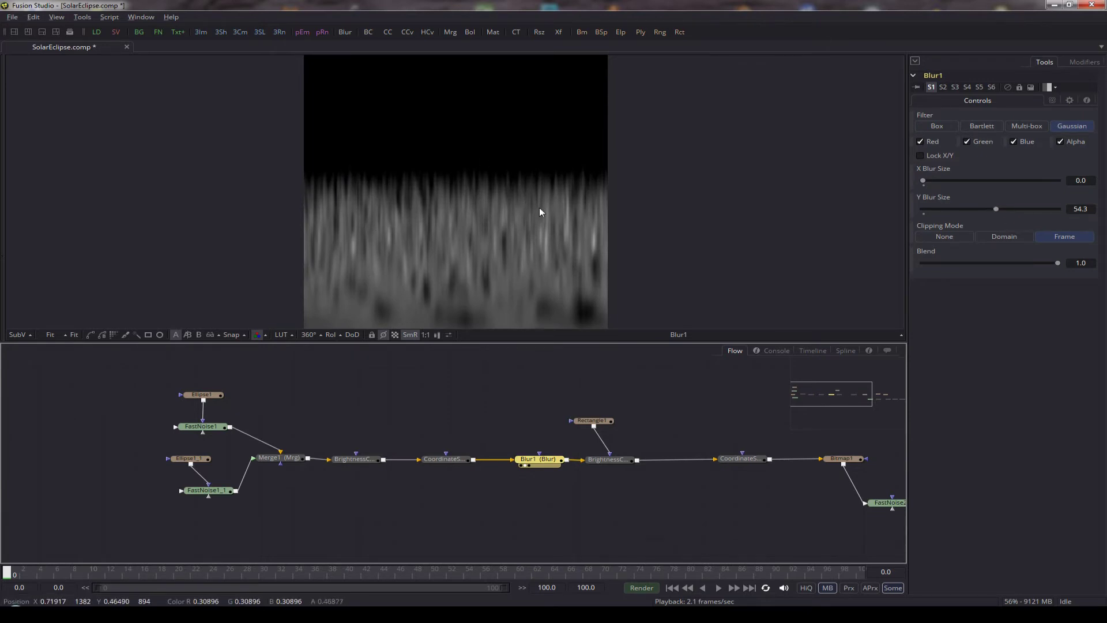
# Step: Display BrightnessContrast2 and inspect its settings and the Rectangle1 node masking it
pyautogui.click(609, 460)
pyautogui.press('2')
pyautogui.moveTo(652, 409); pyautogui.dragTo(419, 395)
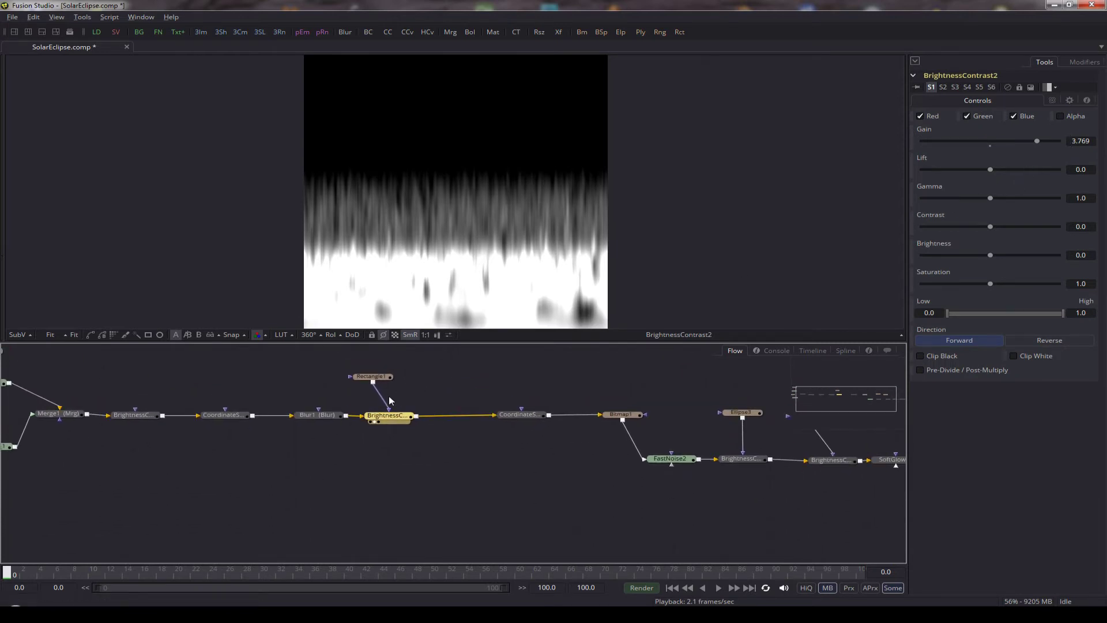
pyautogui.click(389, 375)
pyautogui.click(386, 415)
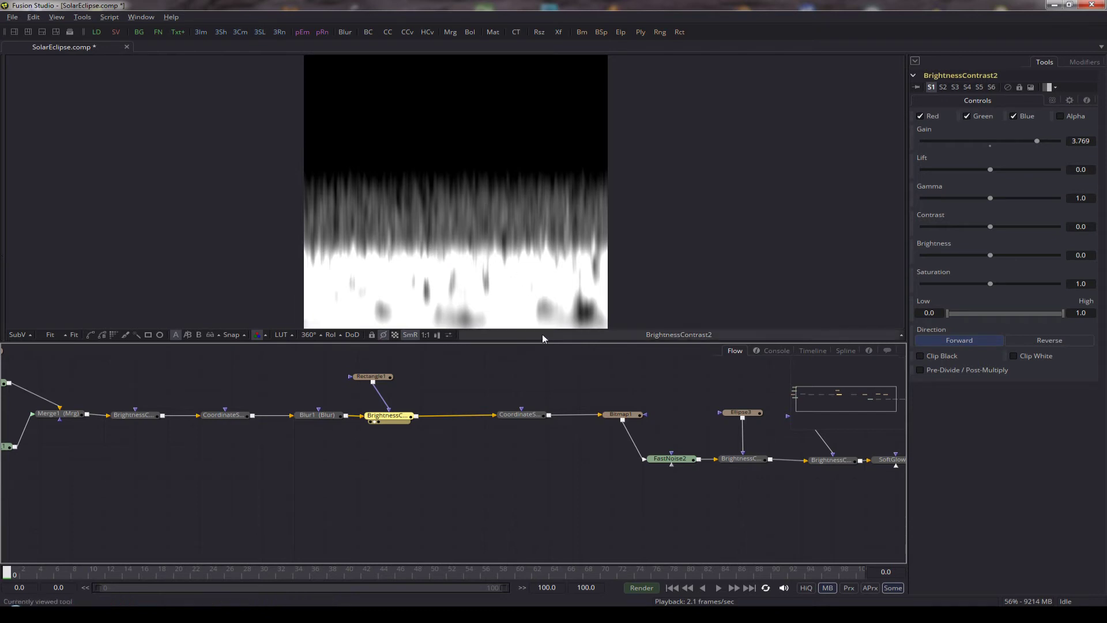
# Step: Display CoordinateSpace2's polar-to-rectangular output and compare it with the BrightnessContrast1 image
pyautogui.moveTo(531, 409); pyautogui.dragTo(563, 136)
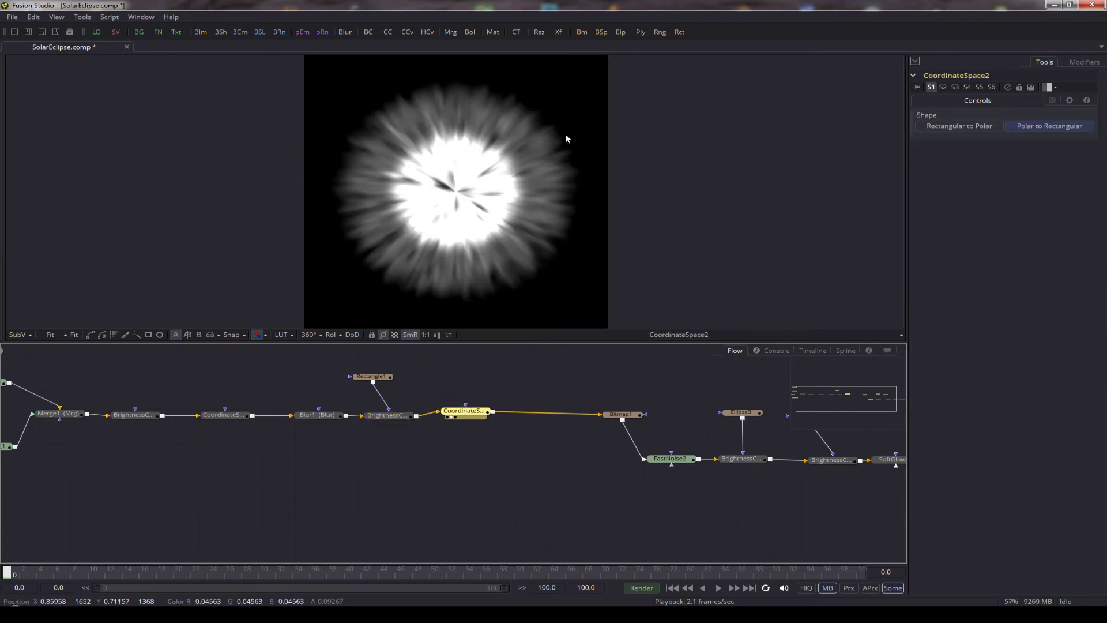
pyautogui.scroll(2, 173, 420)
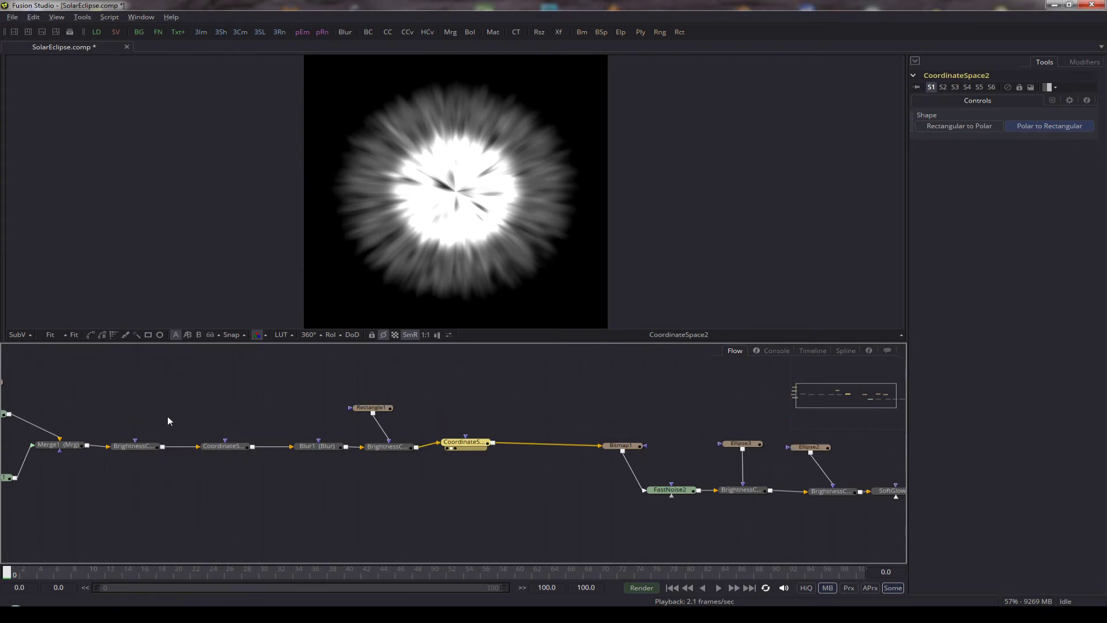
pyautogui.press('1')
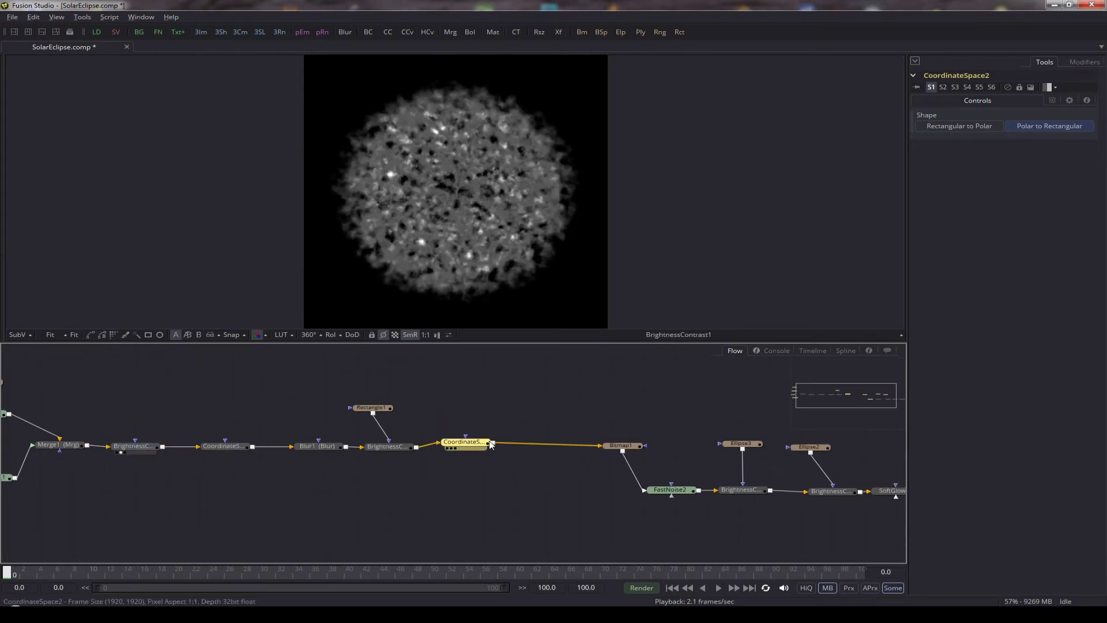
pyautogui.press('1')
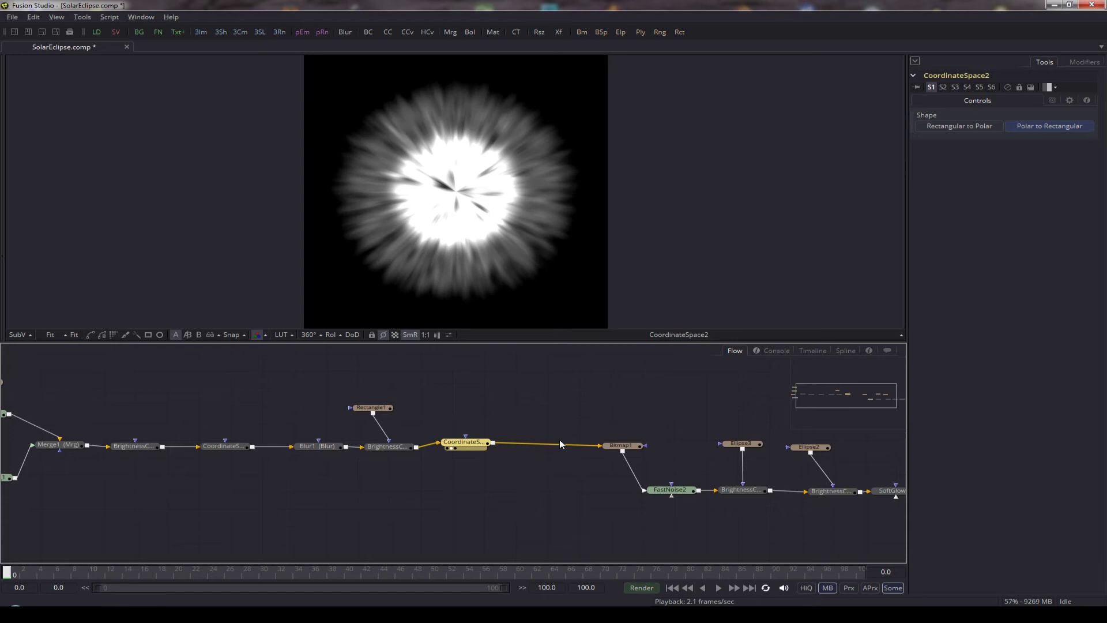
# Step: View Bitmap1, disconnect it from FastNoise2, and examine the unmapped noise with its color and noise settings
pyautogui.moveTo(592, 431); pyautogui.dragTo(439, 385)
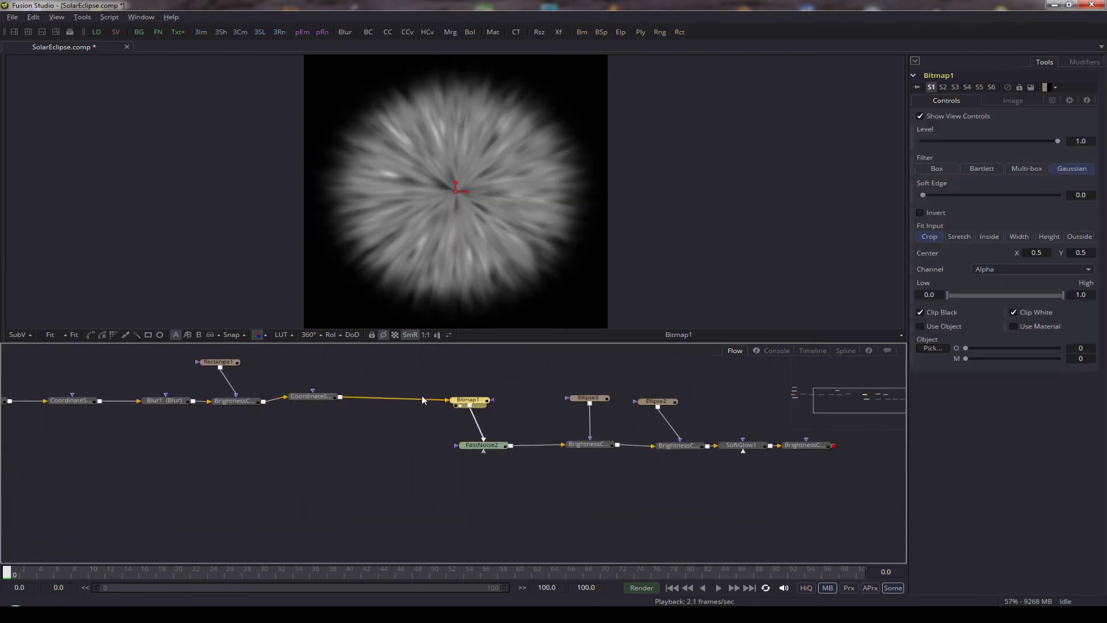
pyautogui.click(484, 447)
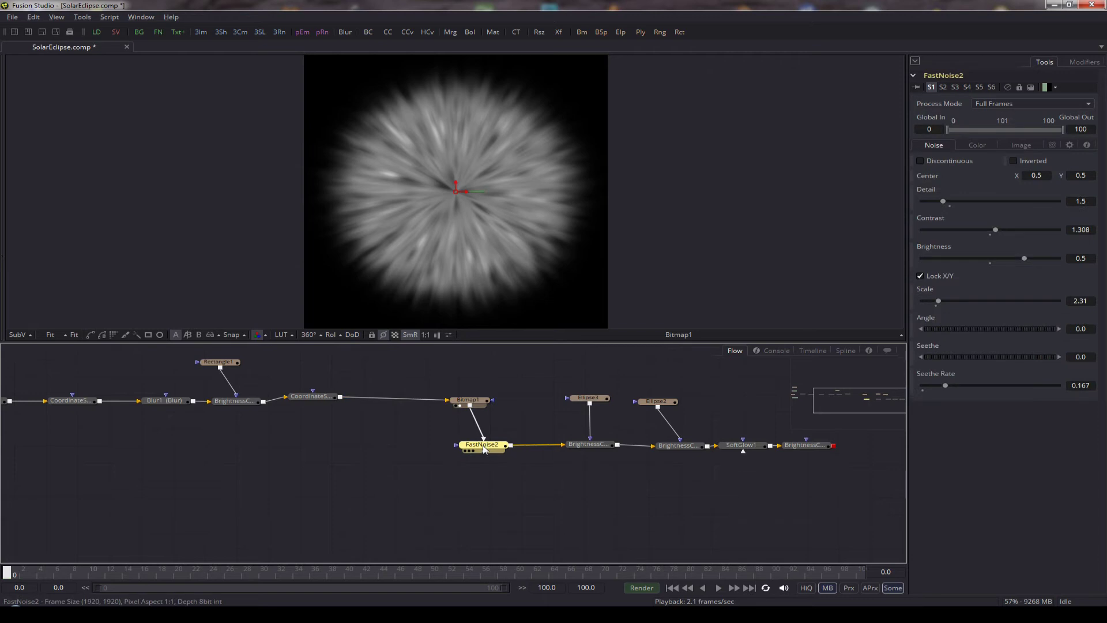
pyautogui.moveTo(483, 437); pyautogui.dragTo(502, 428)
pyautogui.press('1')
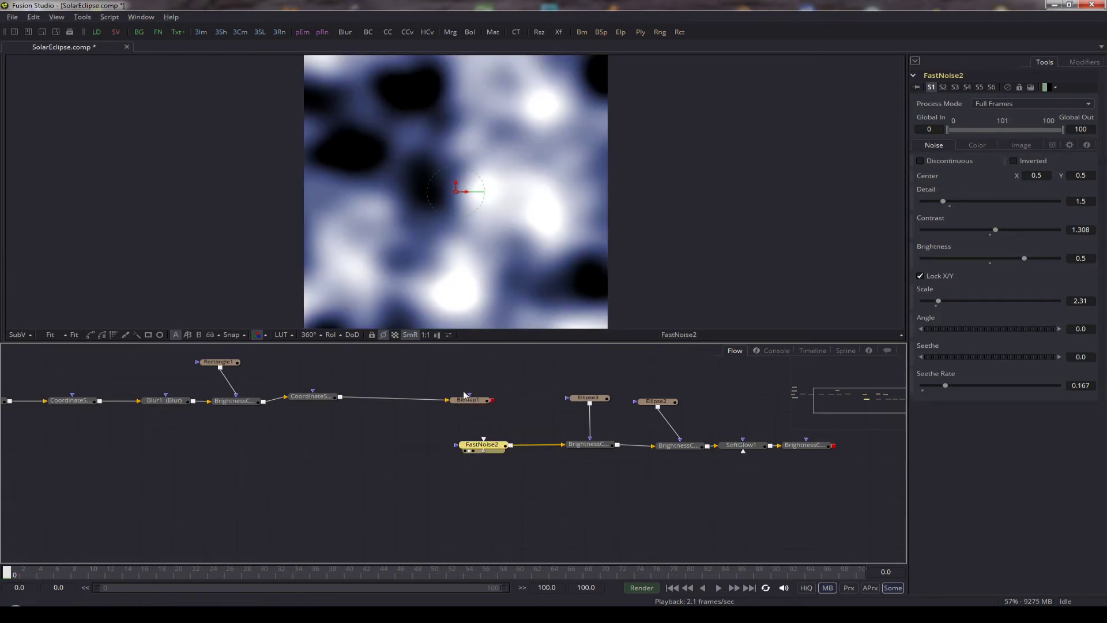
pyautogui.click(977, 144)
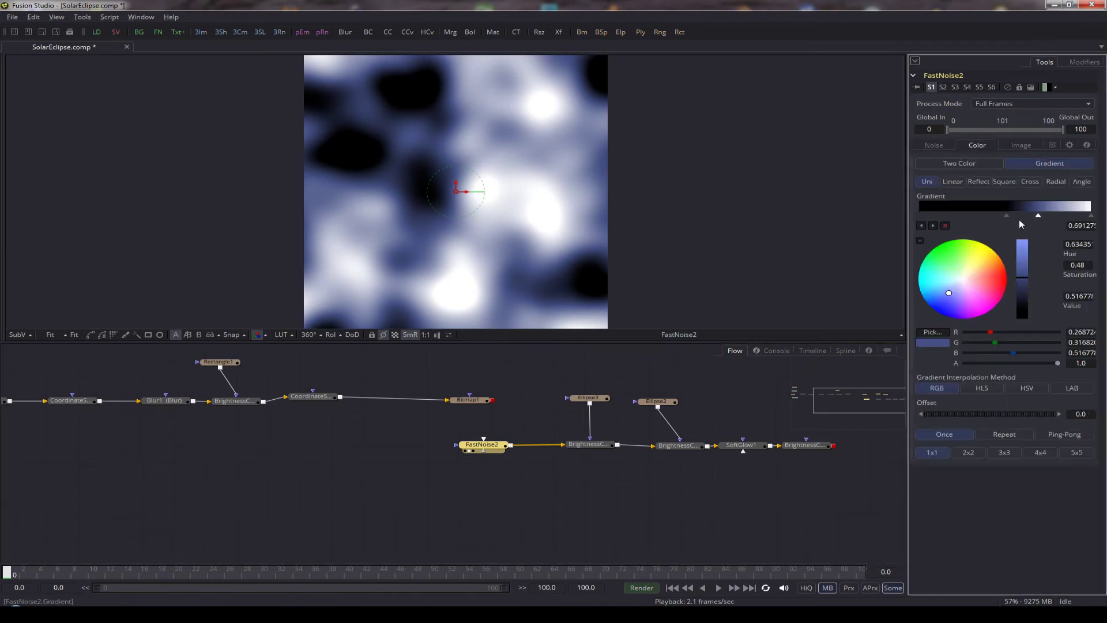
pyautogui.click(937, 145)
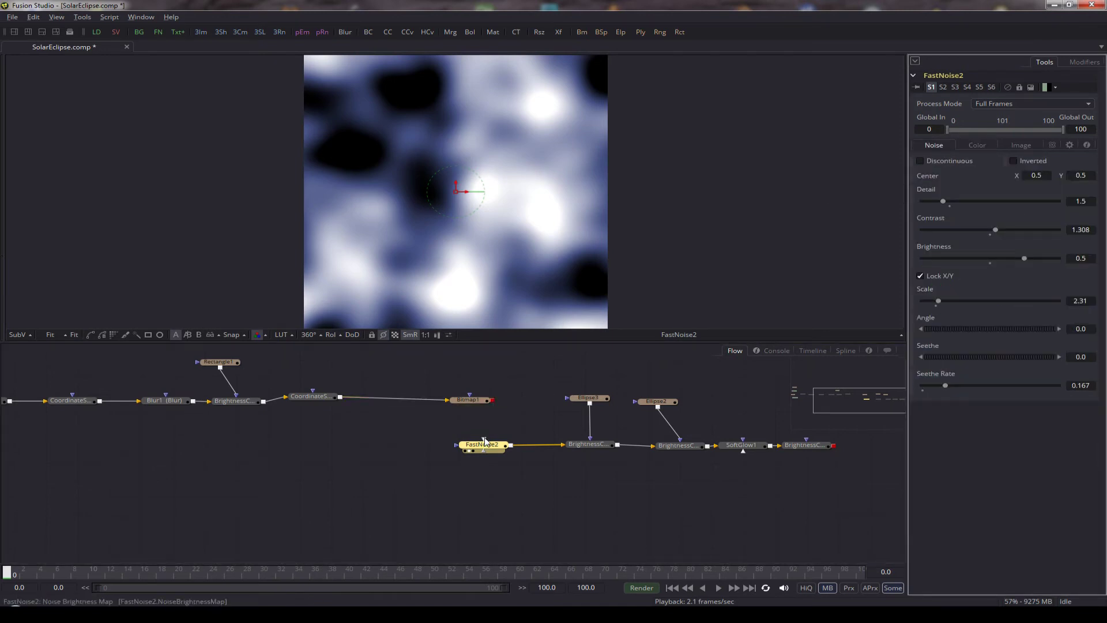
# Step: Reconnect Bitmap1 to FastNoise2's Noise Brightness Map input and compare the outputs of both nodes
pyautogui.moveTo(485, 442); pyautogui.dragTo(493, 401)
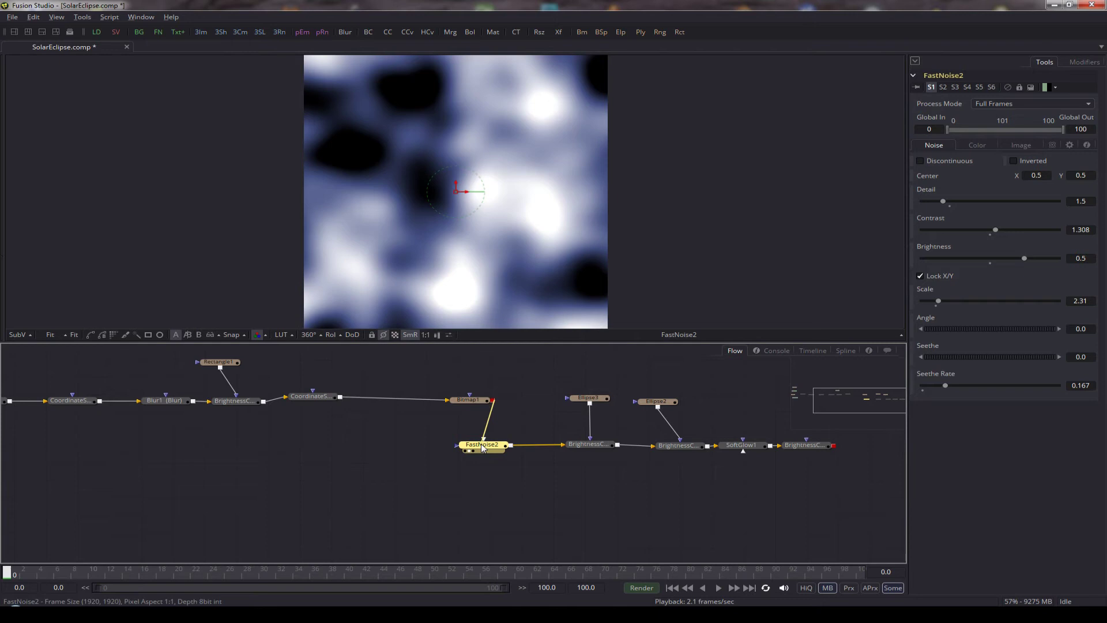
pyautogui.moveTo(485, 443); pyautogui.dragTo(484, 442)
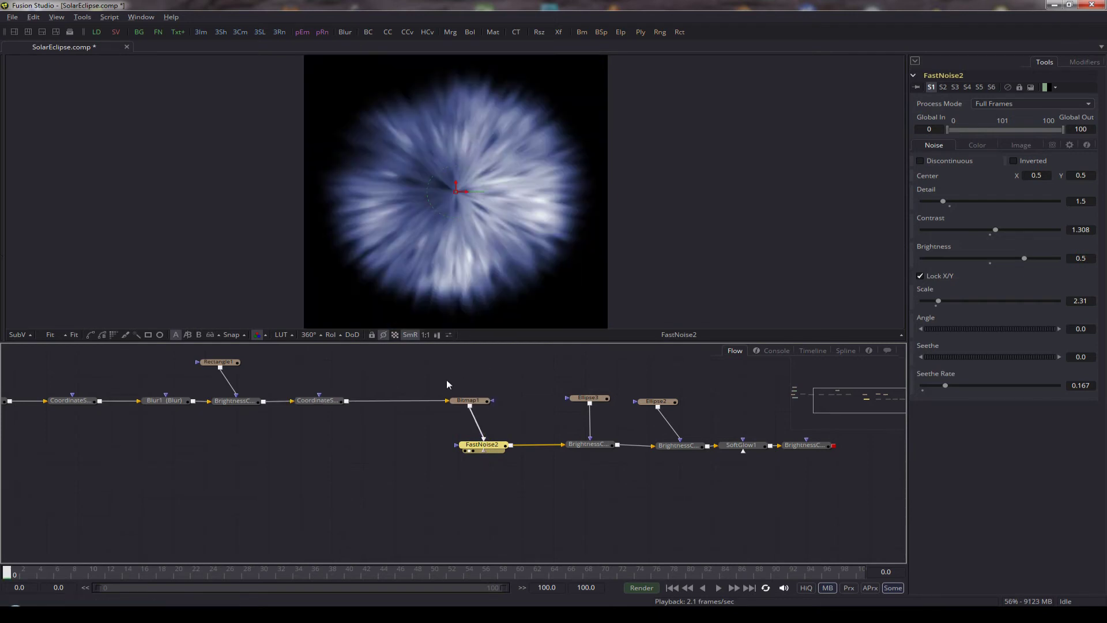
pyautogui.moveTo(470, 404); pyautogui.dragTo(521, 188)
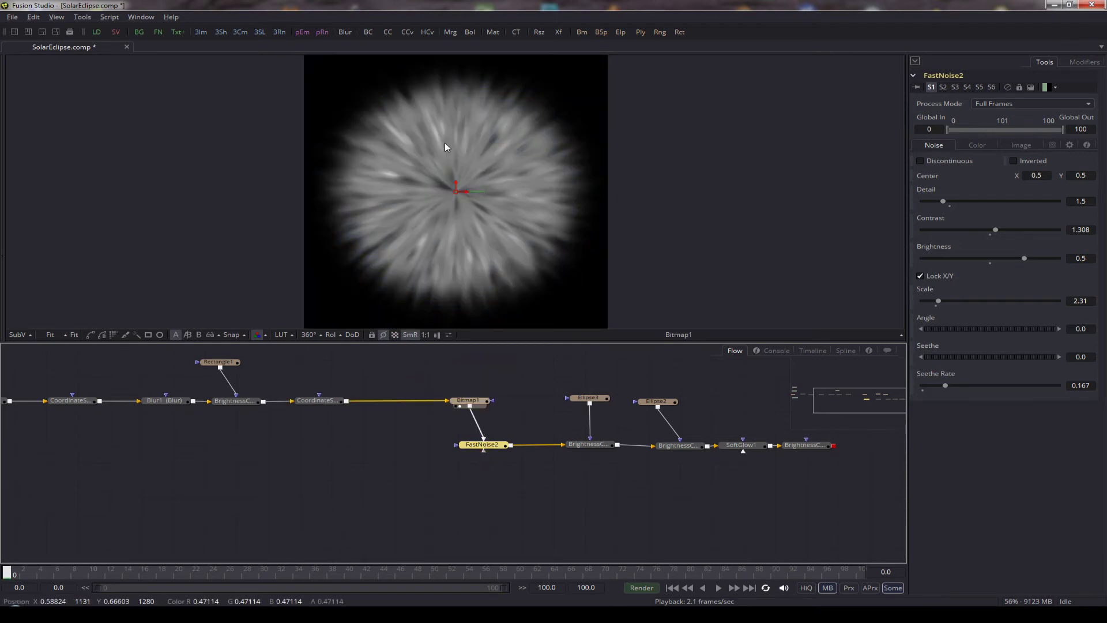
pyautogui.moveTo(489, 450); pyautogui.dragTo(520, 171)
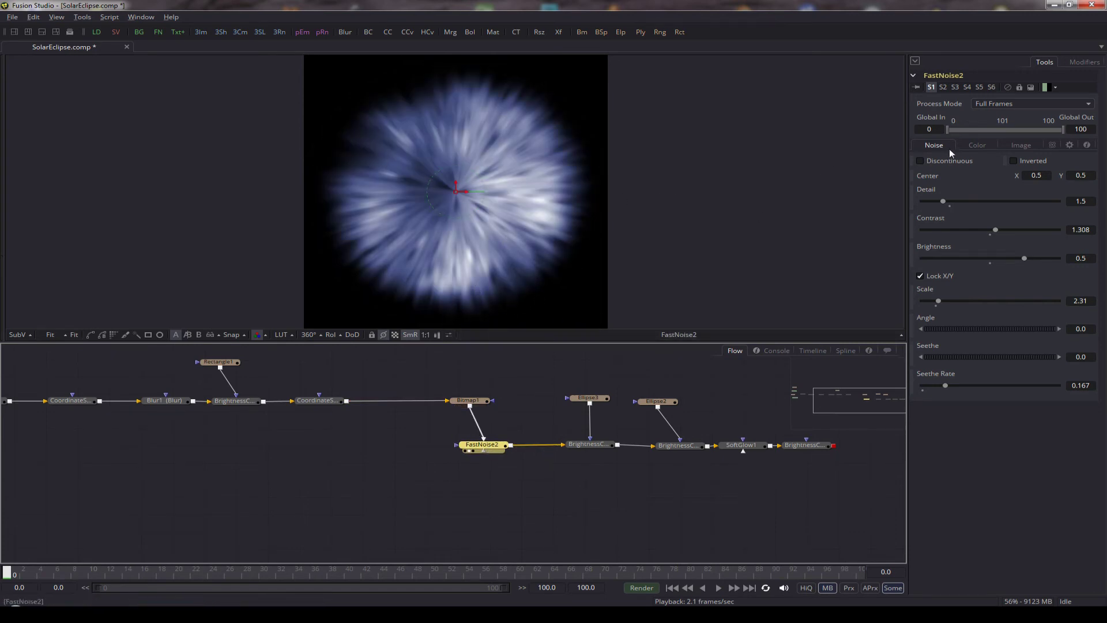
# Step: Review FastNoise2's color gradient and raise its noise Detail to 5.64
pyautogui.click(977, 144)
pyautogui.moveTo(1006, 215)
pyautogui.mouseDown()
pyautogui.moveTo(947, 221)
pyautogui.moveTo(1006, 221)
pyautogui.mouseUp()
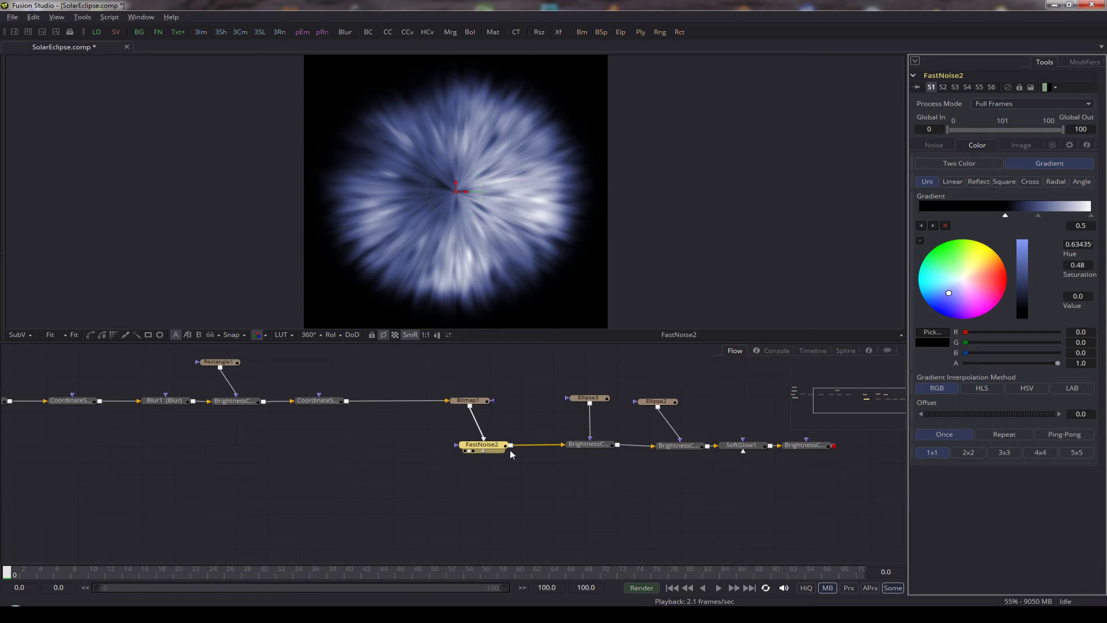
pyautogui.click(937, 146)
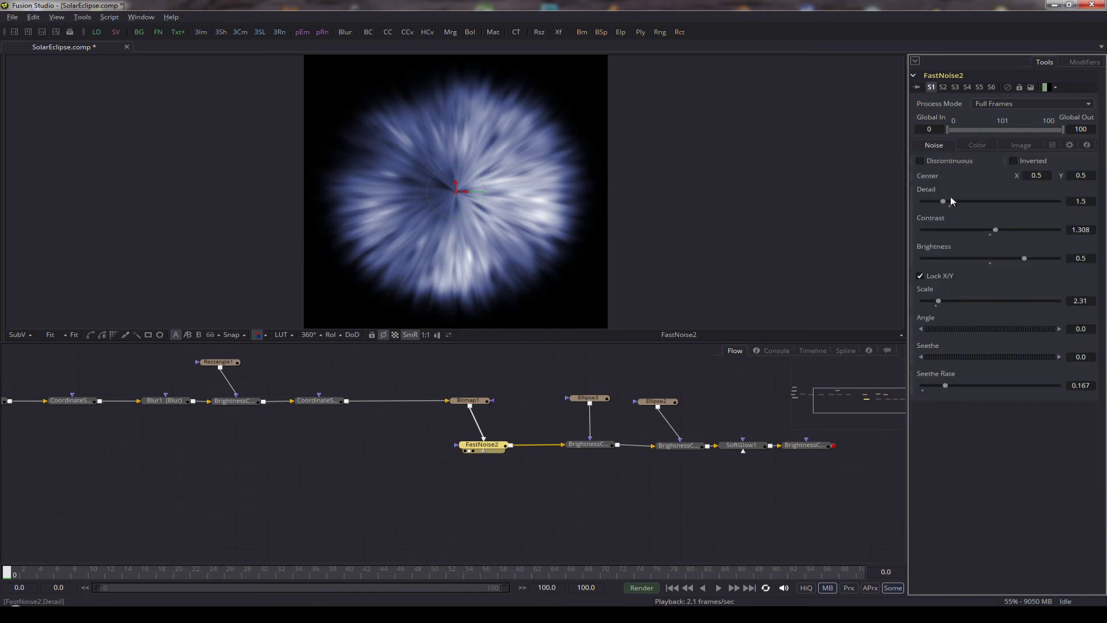
pyautogui.moveTo(942, 199); pyautogui.dragTo(983, 202)
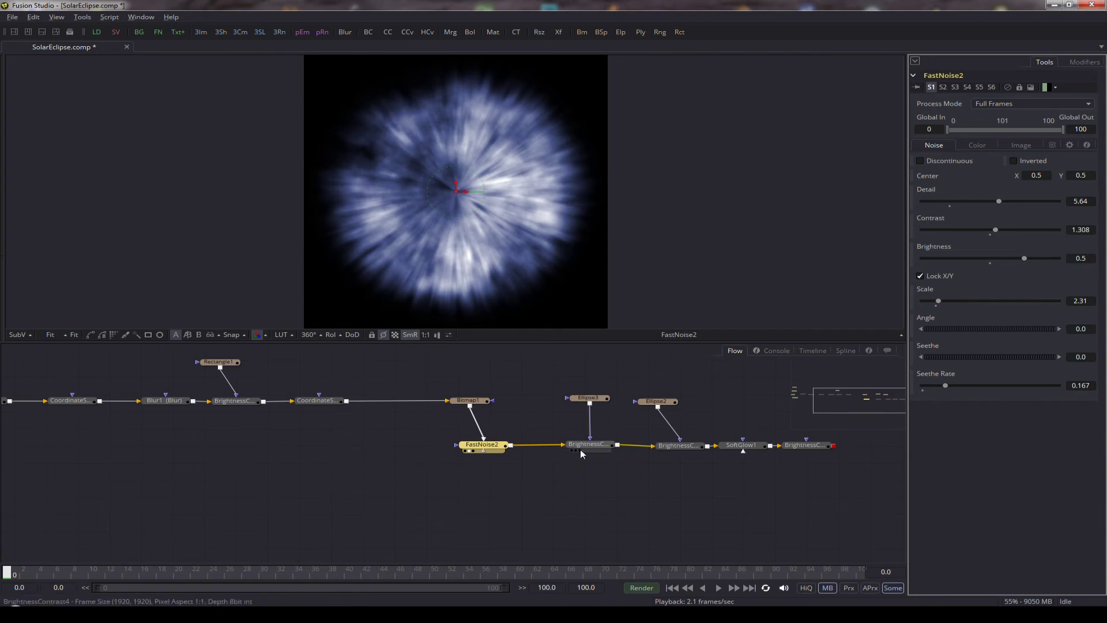
# Step: Display BrightnessContrast4's output and inspect its gain settings and the Ellipse3 node masking it
pyautogui.click(596, 447)
pyautogui.press('1')
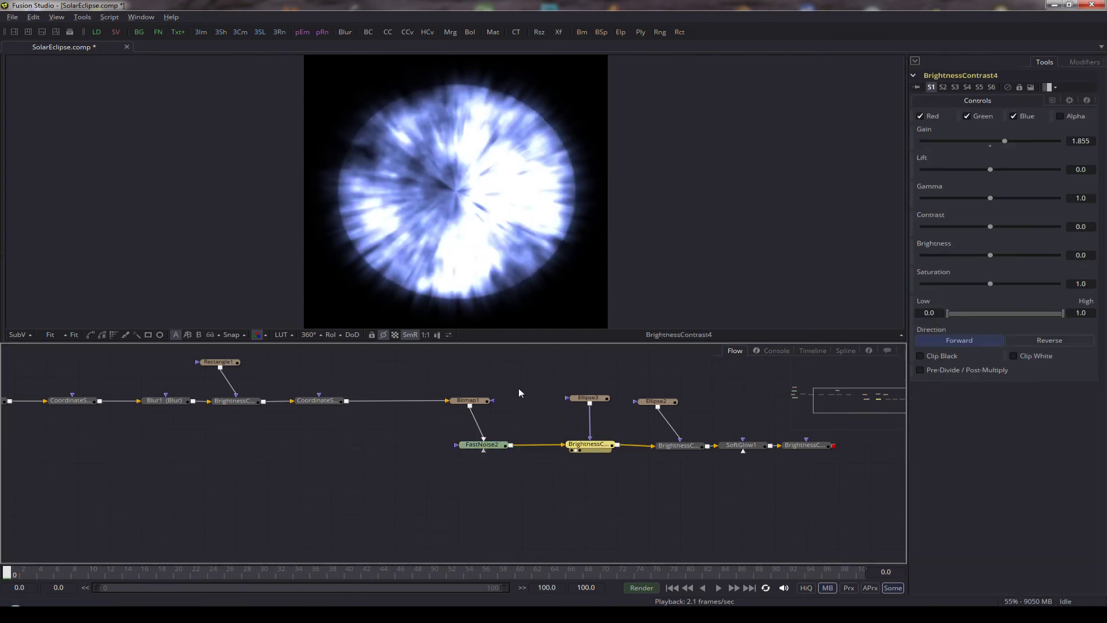
pyautogui.click(596, 402)
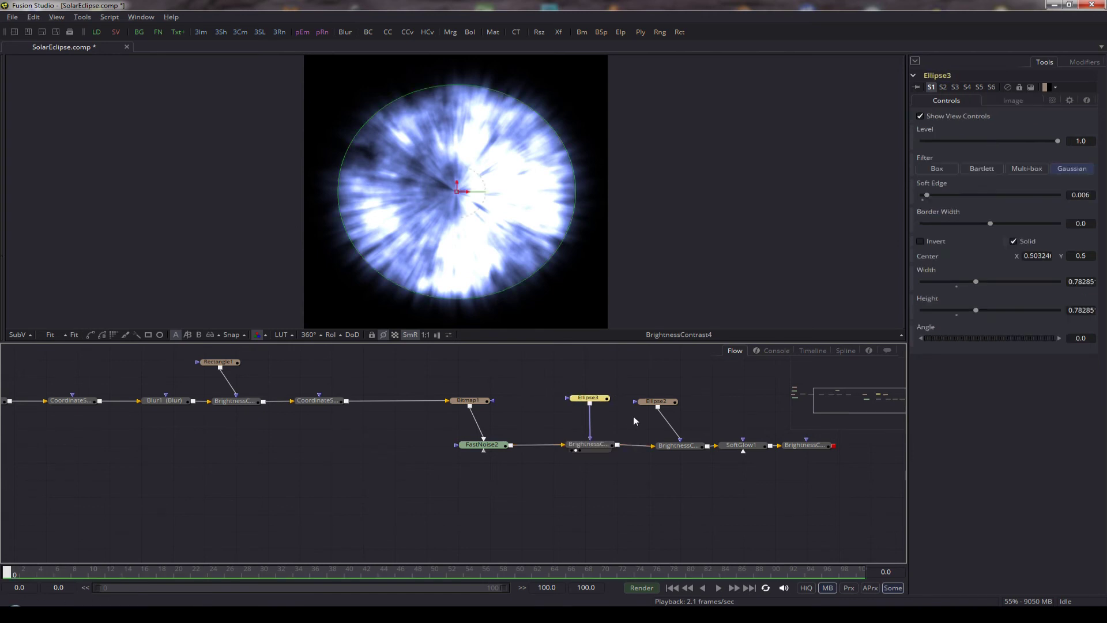
# Step: Display BrightnessContrast3 with its Ellipse2 mask and shift the BrightnessContrast3 node slightly closer to BrightnessContrast4
pyautogui.click(683, 448)
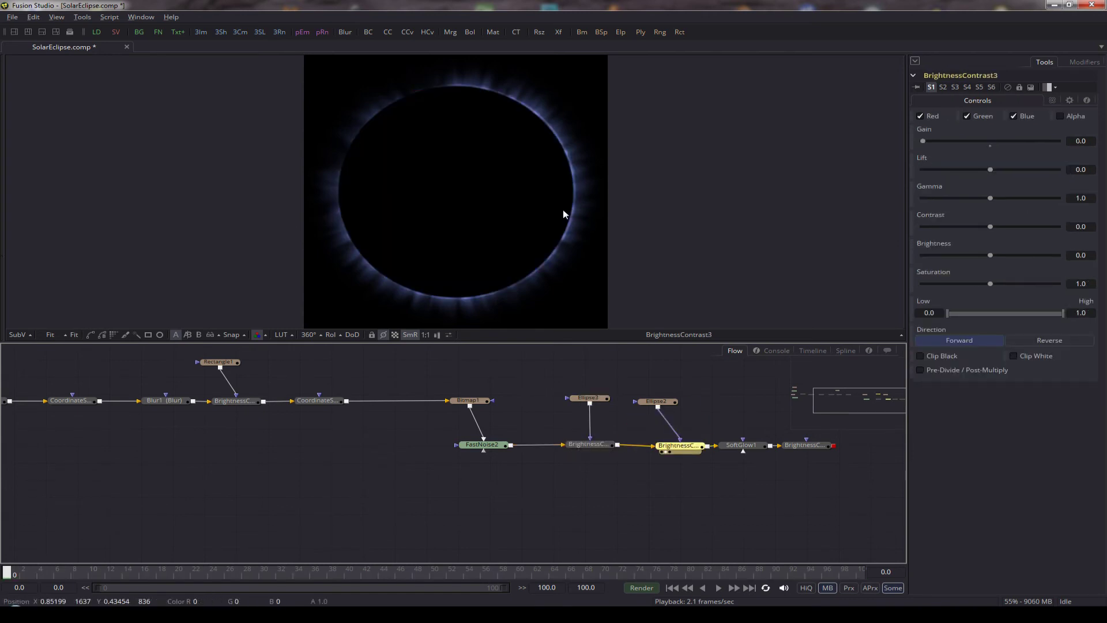
pyautogui.click(656, 401)
pyautogui.moveTo(681, 444); pyautogui.dragTo(672, 442)
# Step: Display SoftGlow1's output, examine the glowing corona edge up close, and fit the whole image back in the viewer
pyautogui.click(746, 448)
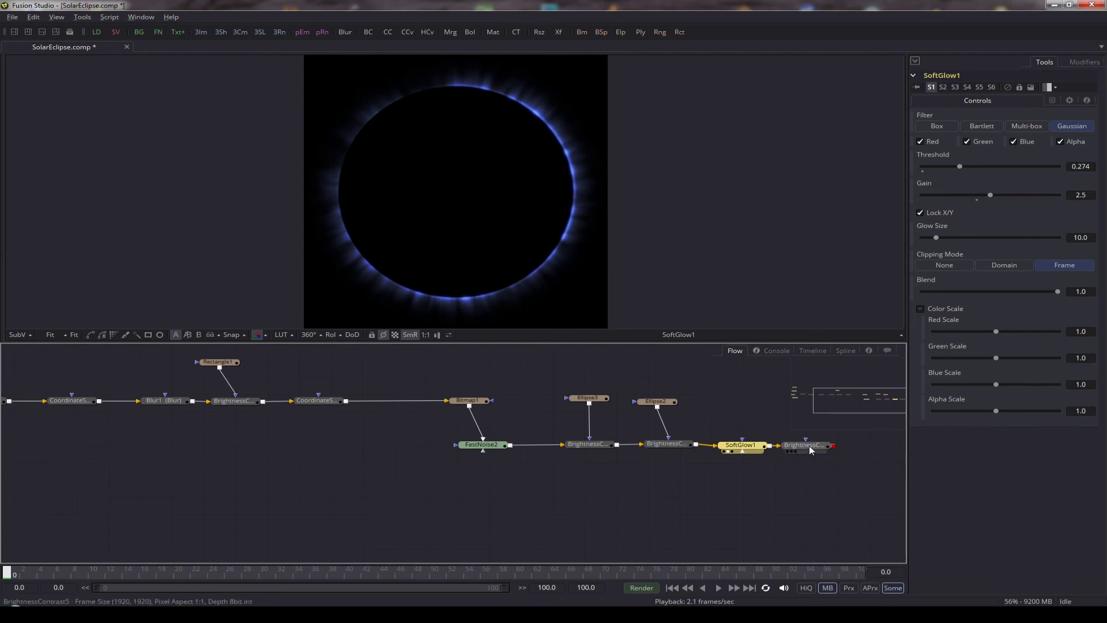
pyautogui.moveTo(578, 155); pyautogui.dragTo(579, 184)
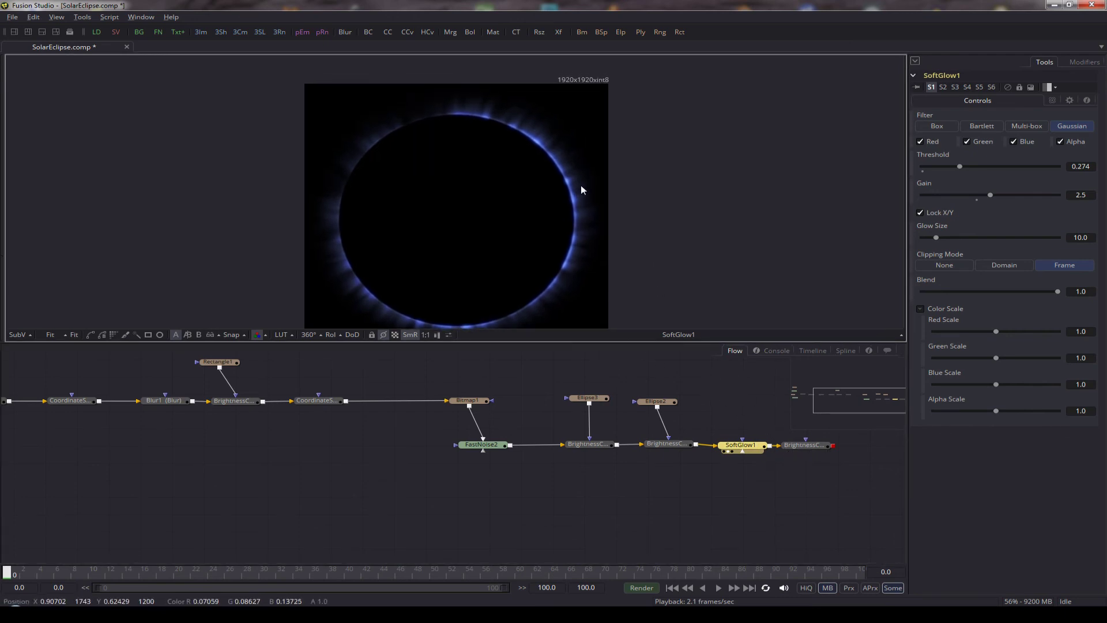
pyautogui.scroll(5, 576, 175)
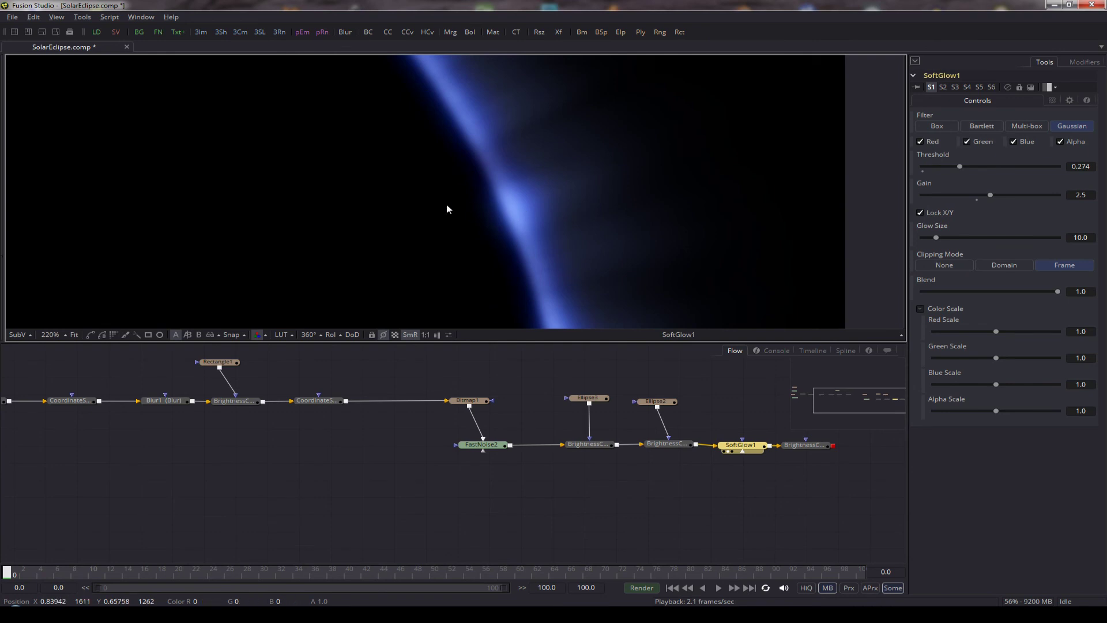
pyautogui.click(74, 335)
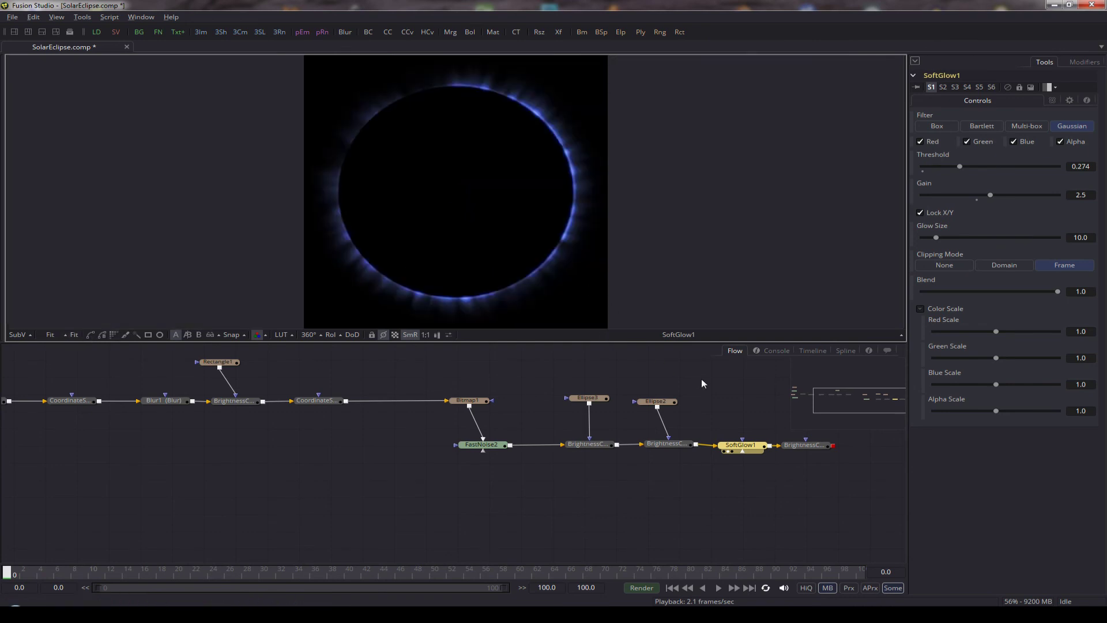
# Step: Display BrightnessContrast5, compare its desaturated output with BrightnessContrast3, and realign the BrightnessContrast5 node in the row after SoftGlow1
pyautogui.click(802, 448)
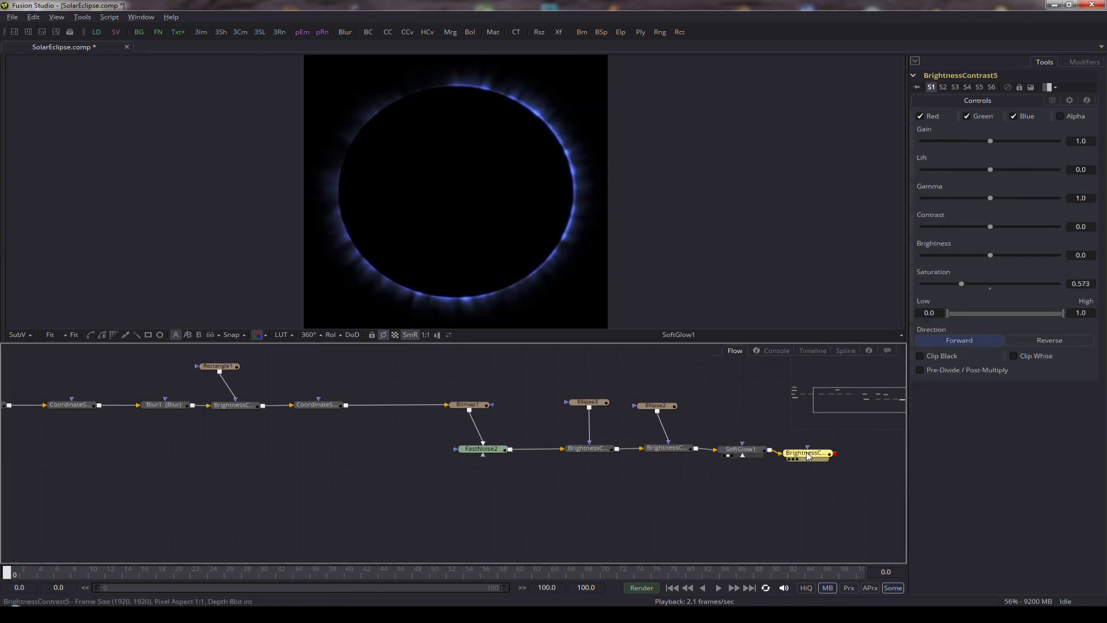
pyautogui.moveTo(807, 453); pyautogui.dragTo(609, 137)
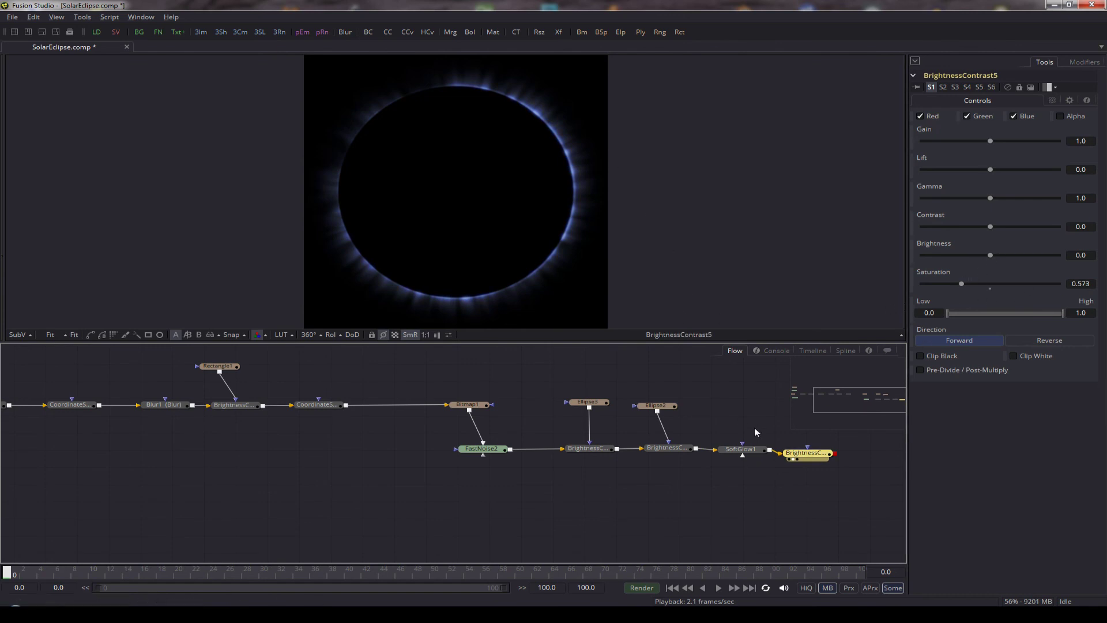
pyautogui.moveTo(667, 448); pyautogui.dragTo(558, 168)
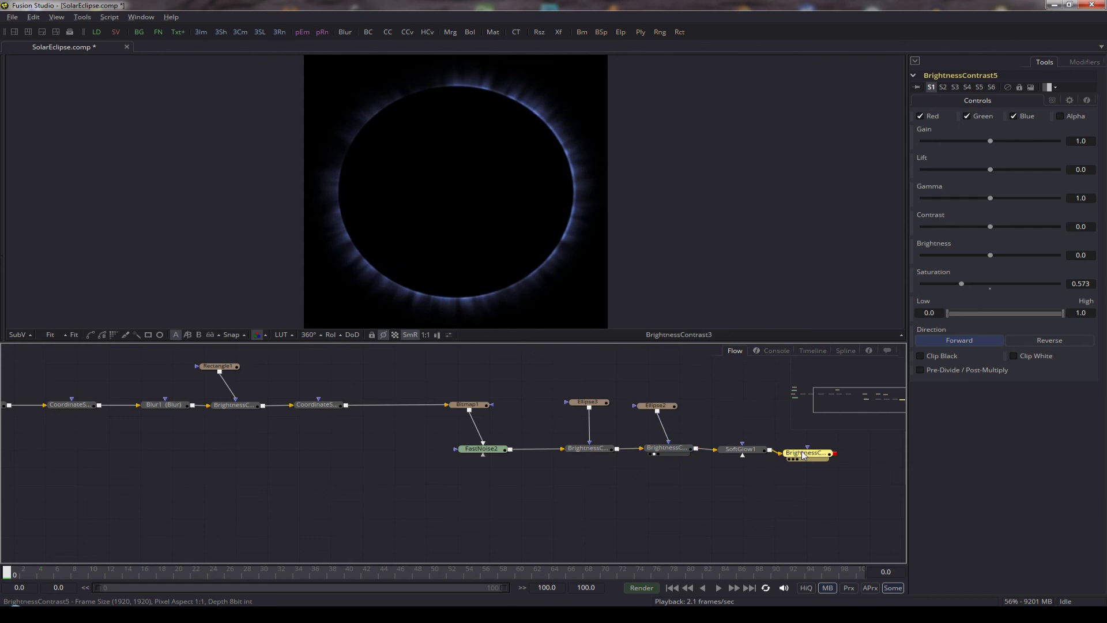
pyautogui.moveTo(805, 453); pyautogui.dragTo(571, 220)
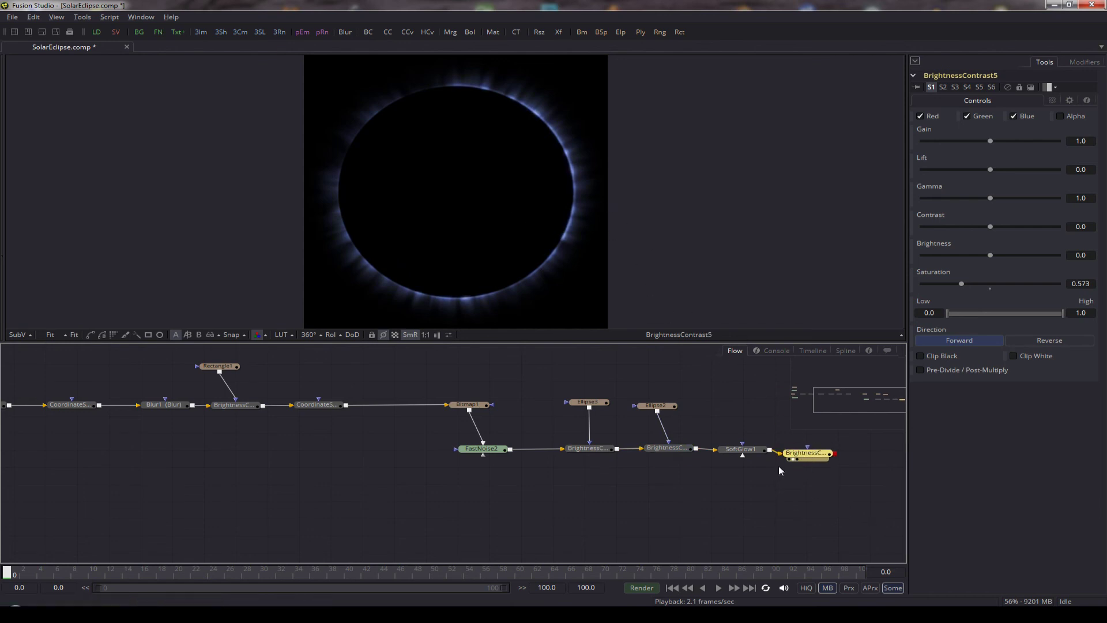
pyautogui.moveTo(806, 453); pyautogui.dragTo(814, 451)
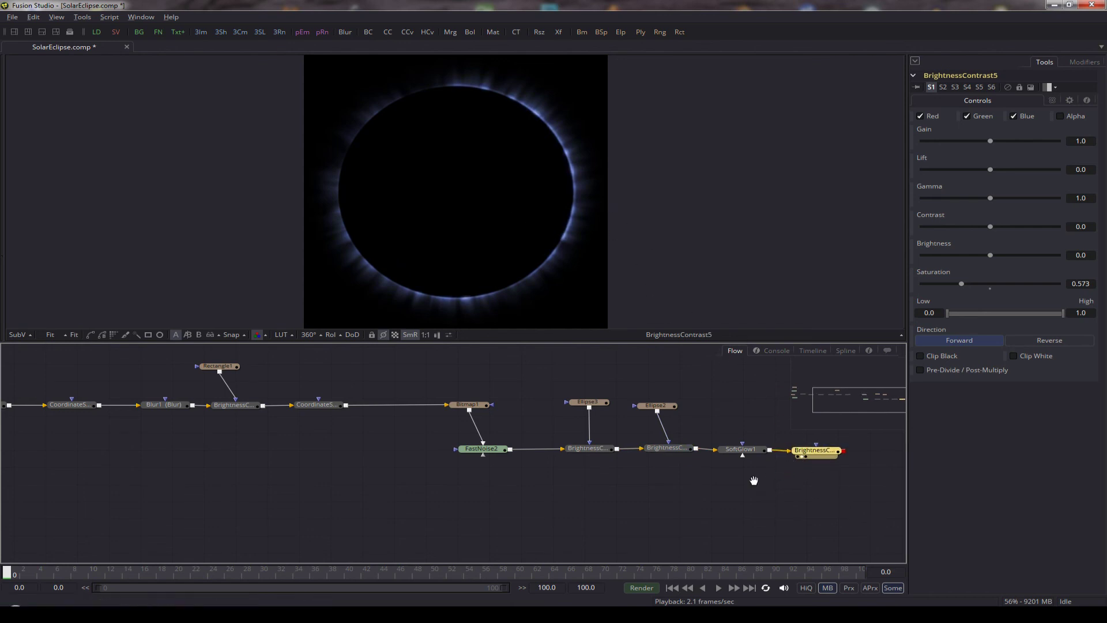
pyautogui.moveTo(754, 480); pyautogui.dragTo(573, 474)
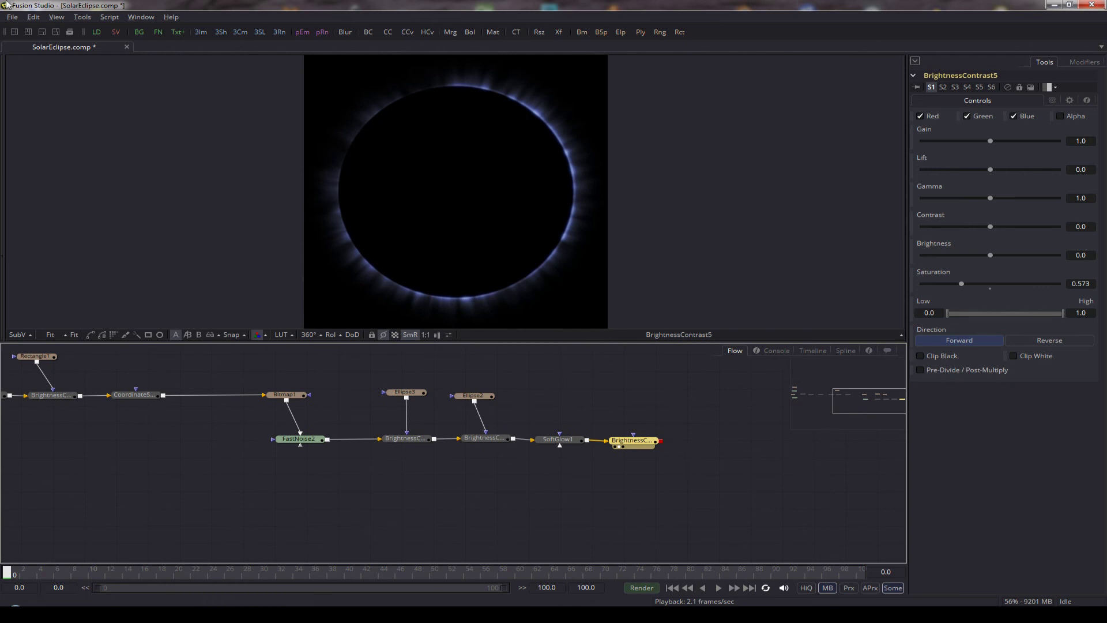